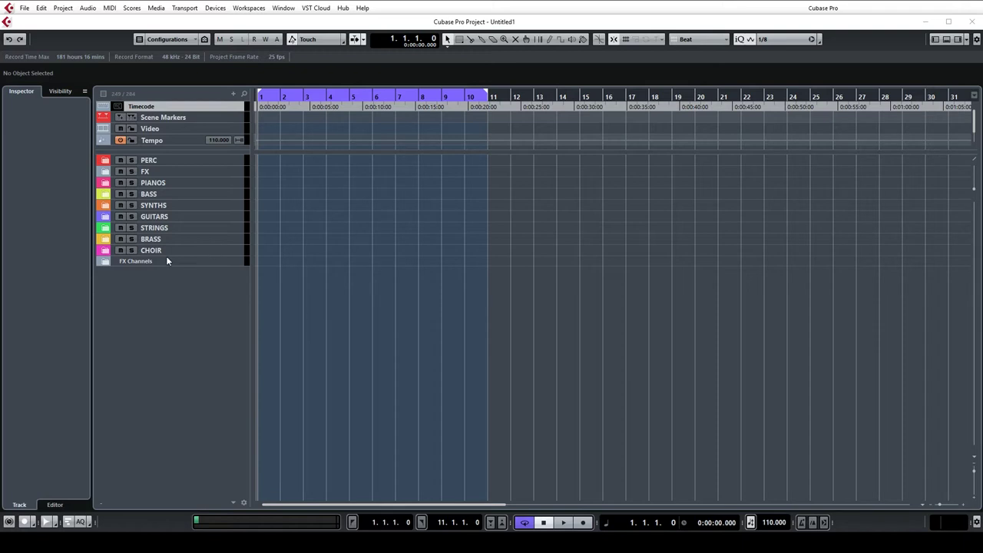
Briefly expand the FX Channels folder, then collapse it again
left_click(107, 263)
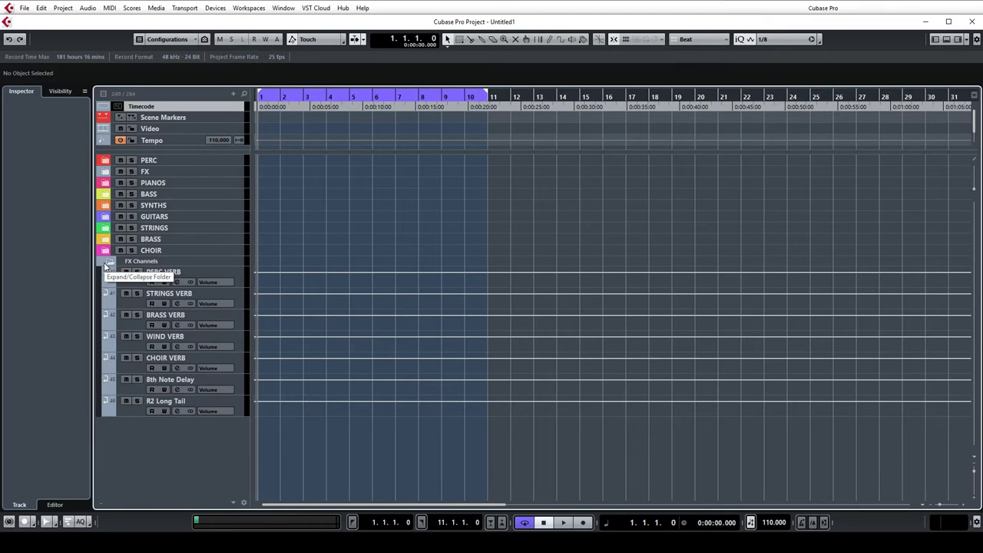
left_click(107, 263)
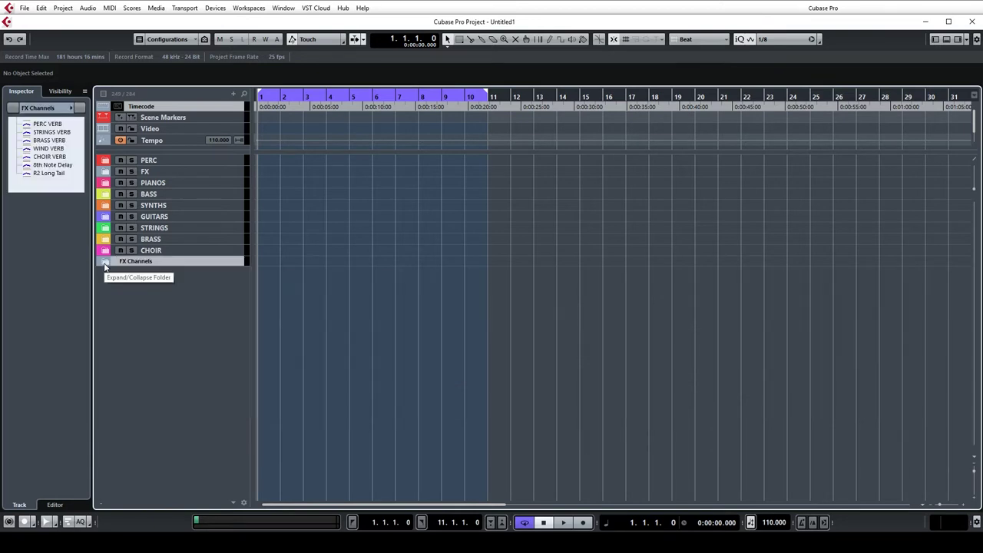
Expand the PERC folder and scroll through LOW PERC, HI PERC, HZ01 and Albion Perc sub-tracks
left_click(106, 160)
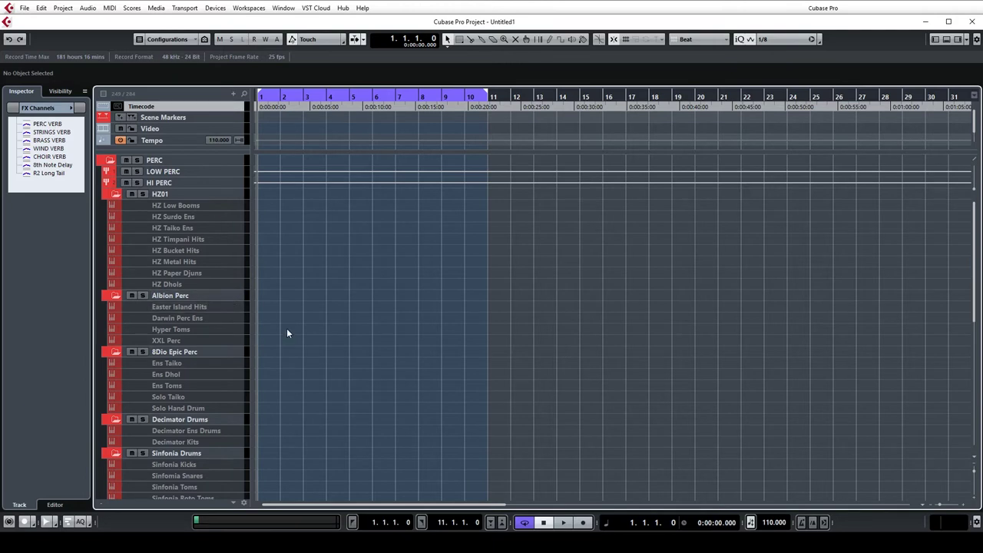
scroll(287, 328, "down", 2)
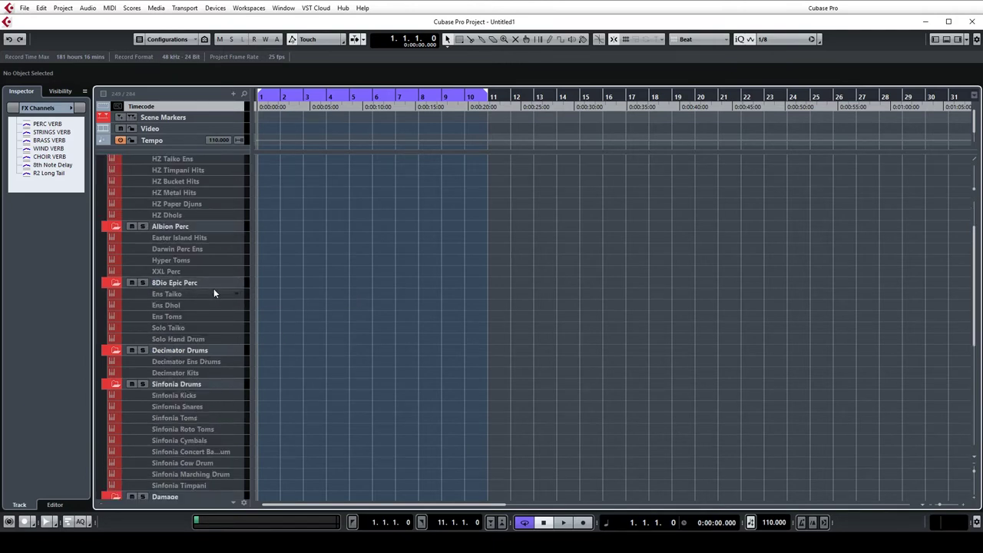
scroll(207, 291, "down", 4)
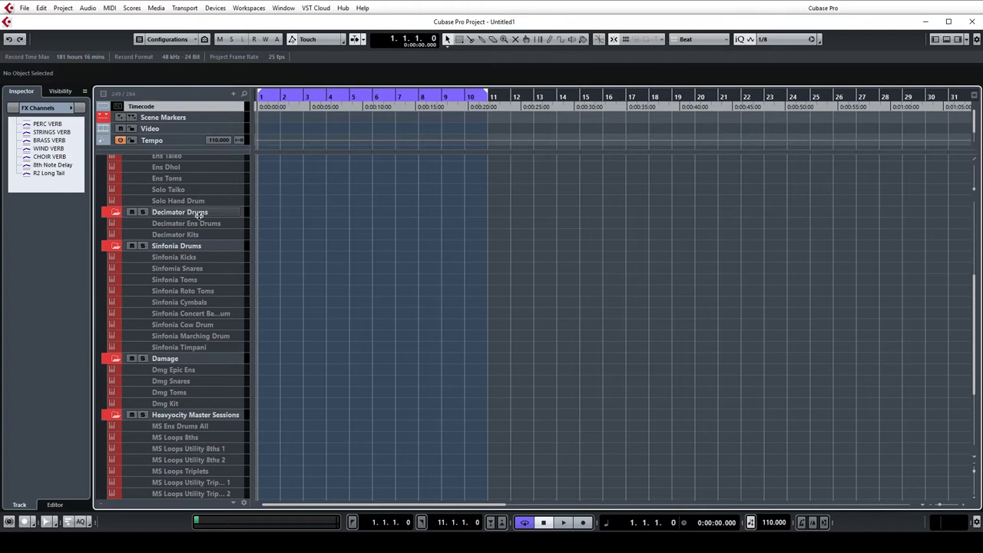
scroll(210, 263, "down", 2)
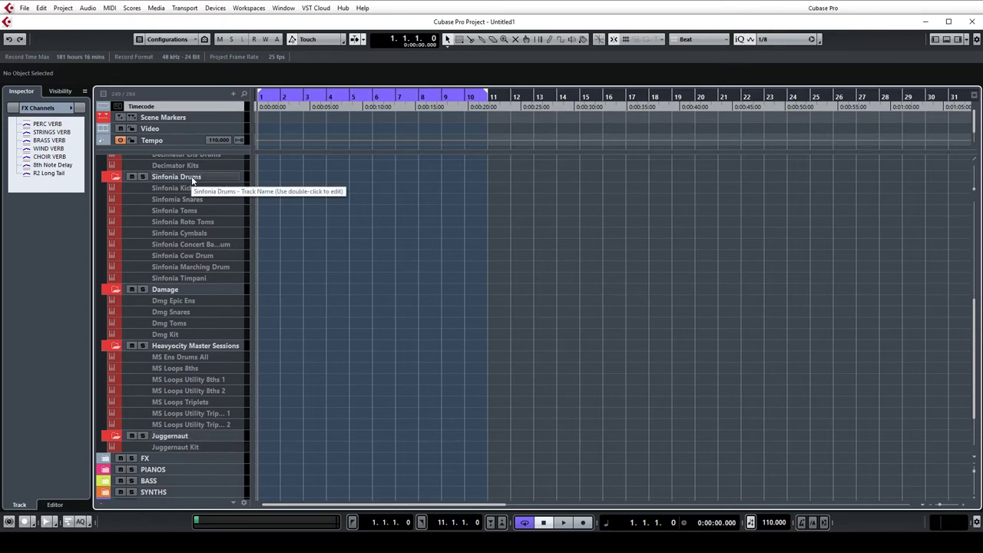
scroll(203, 207, "up", 3)
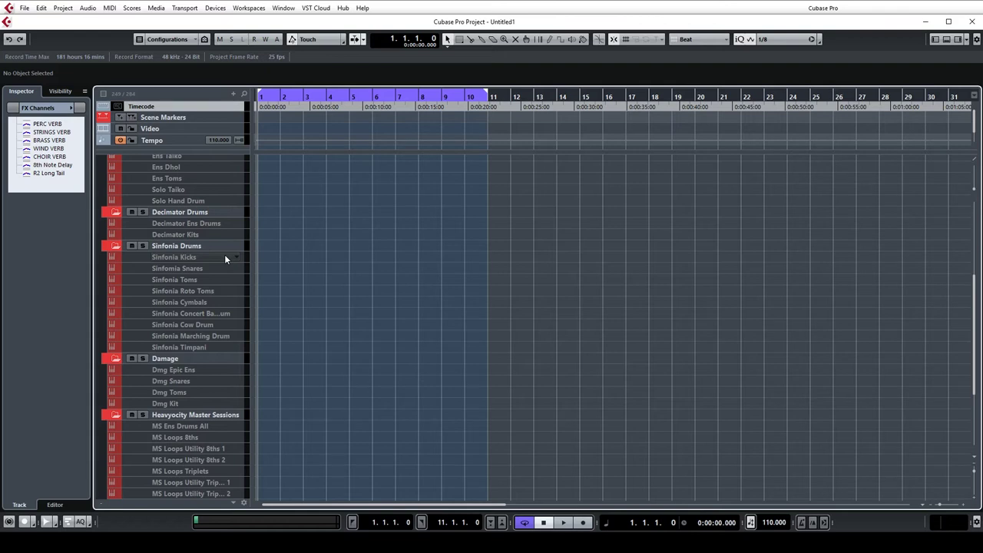
scroll(225, 259, "up", 6)
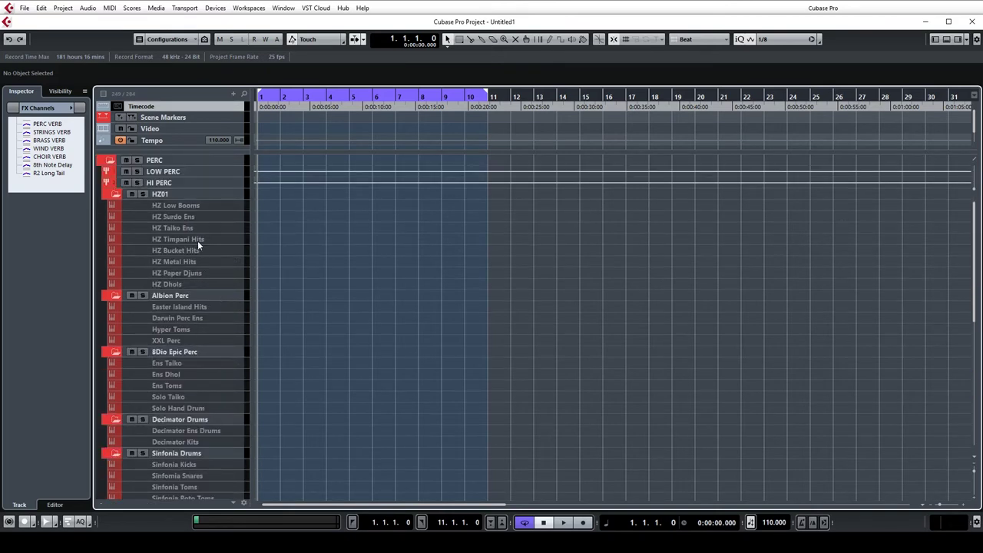
Enable the HZ Low Booms track and make its row taller
left_click(212, 207)
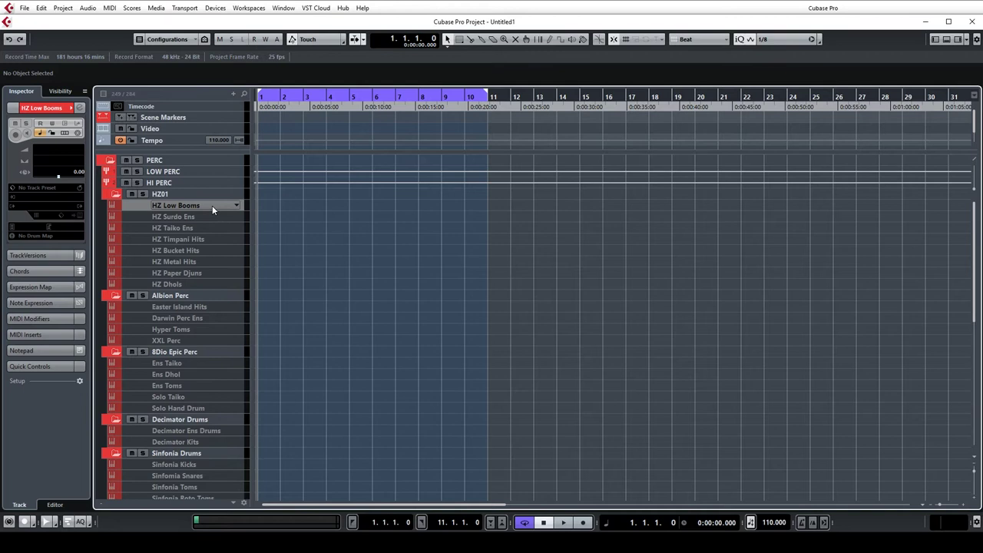
right_click(212, 205)
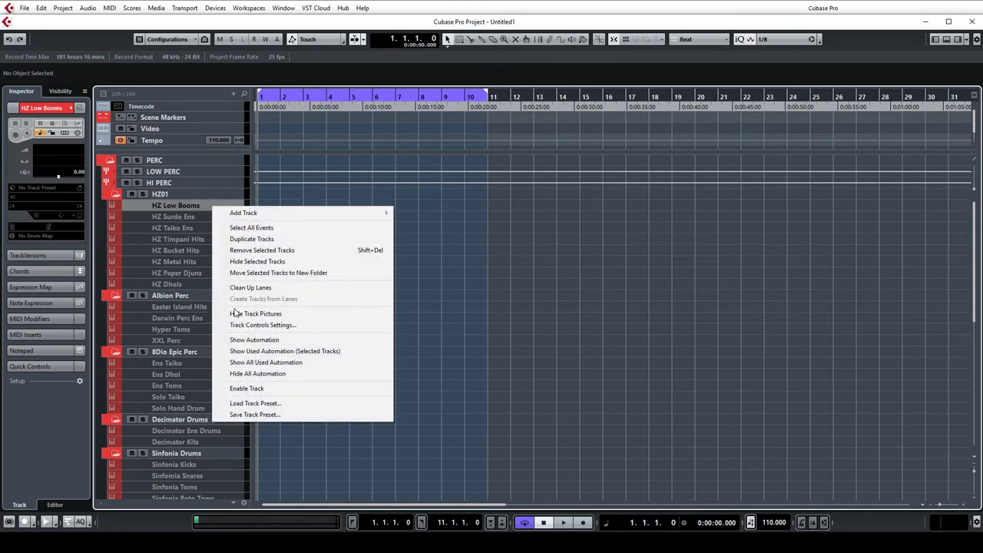
left_click(241, 389)
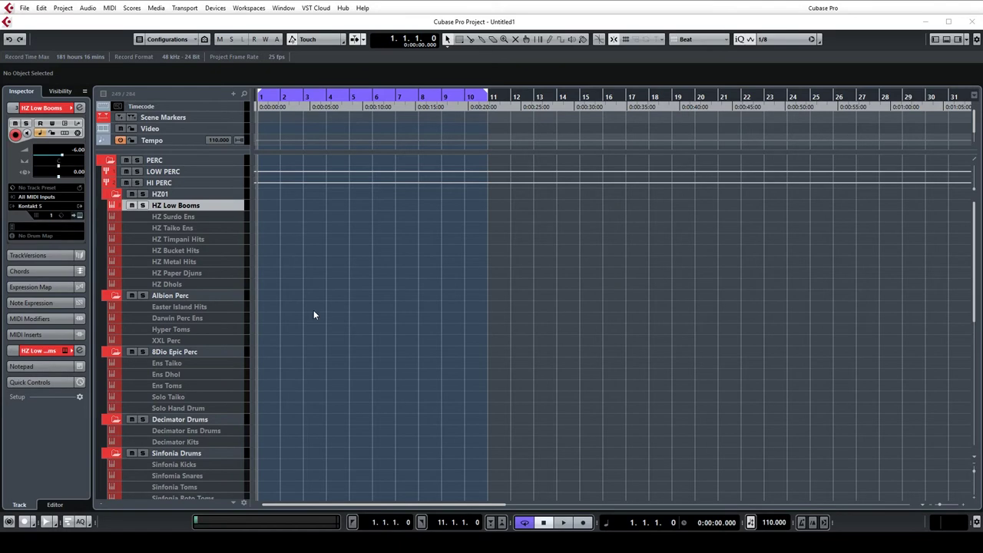
left_click_drag(223, 210, 222, 220)
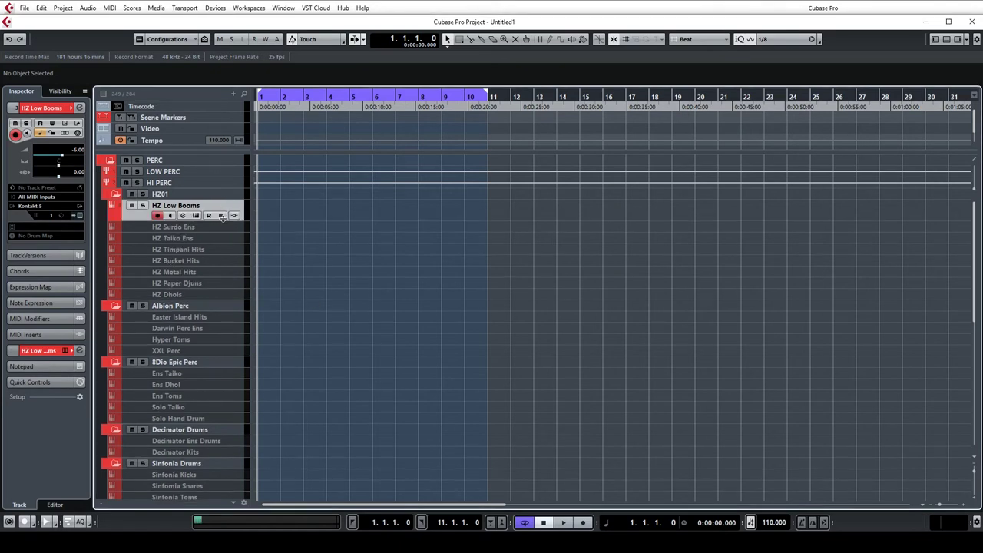
Inspect the HZ Low Booms Kontakt instrument, then disable the track again
left_click(197, 215)
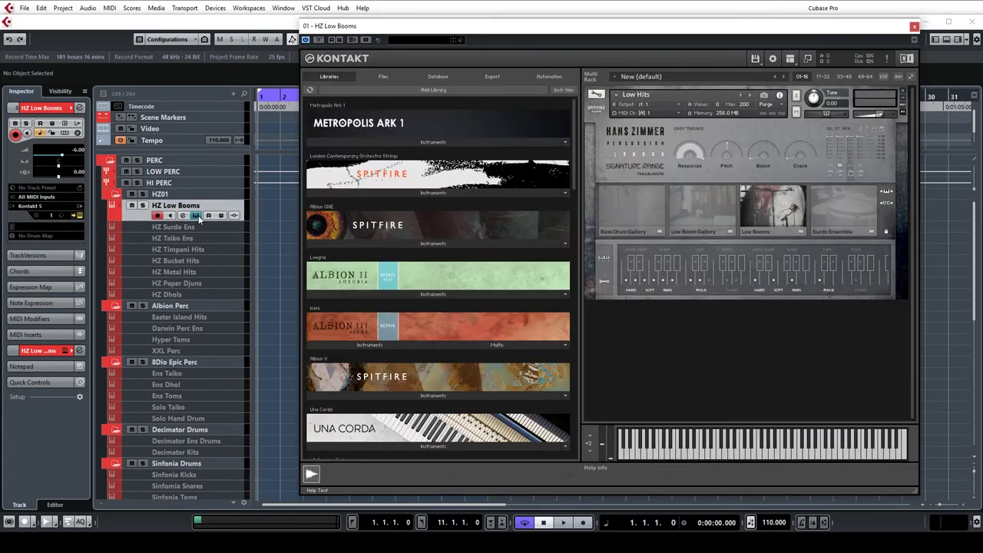
left_click_drag(517, 35, 421, 41)
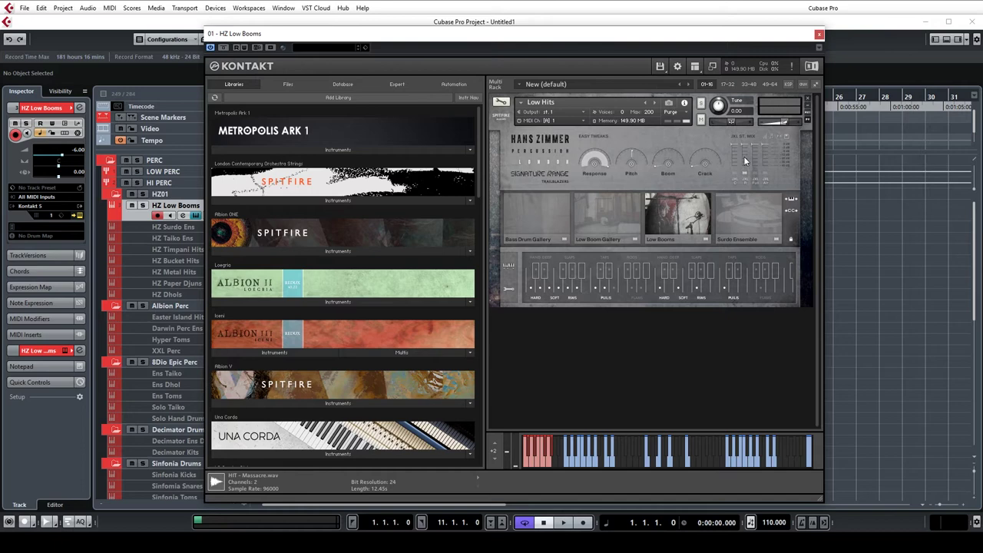
left_click(819, 34)
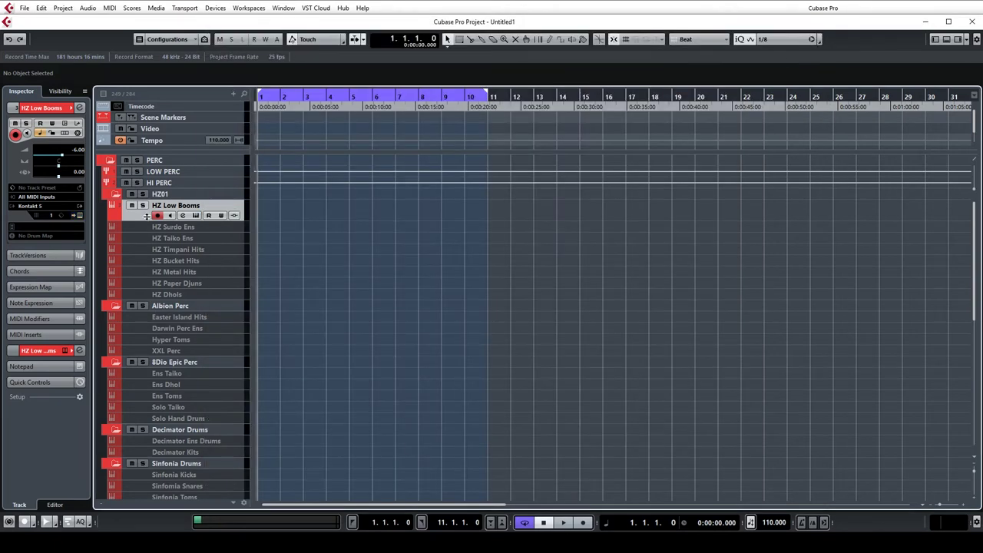
right_click(179, 209)
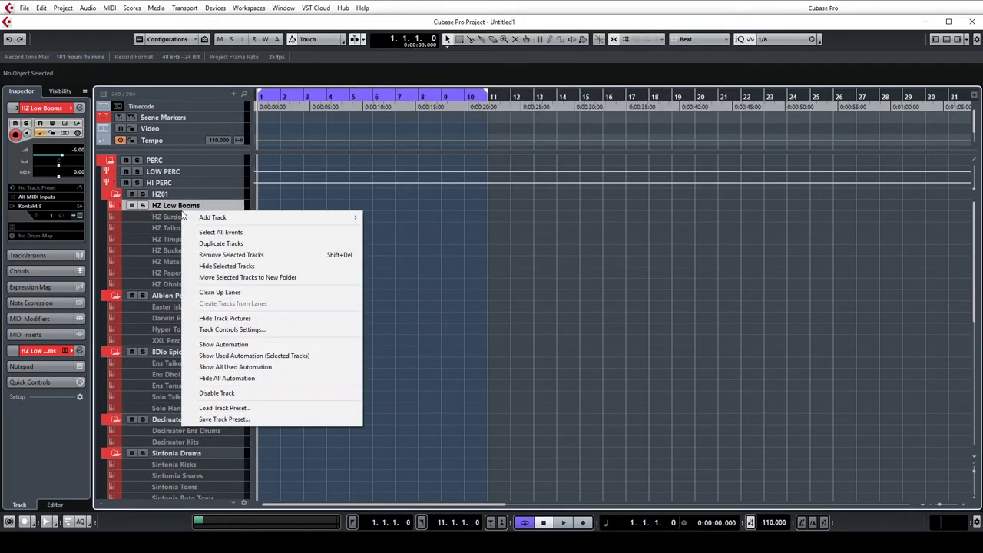
left_click(244, 392)
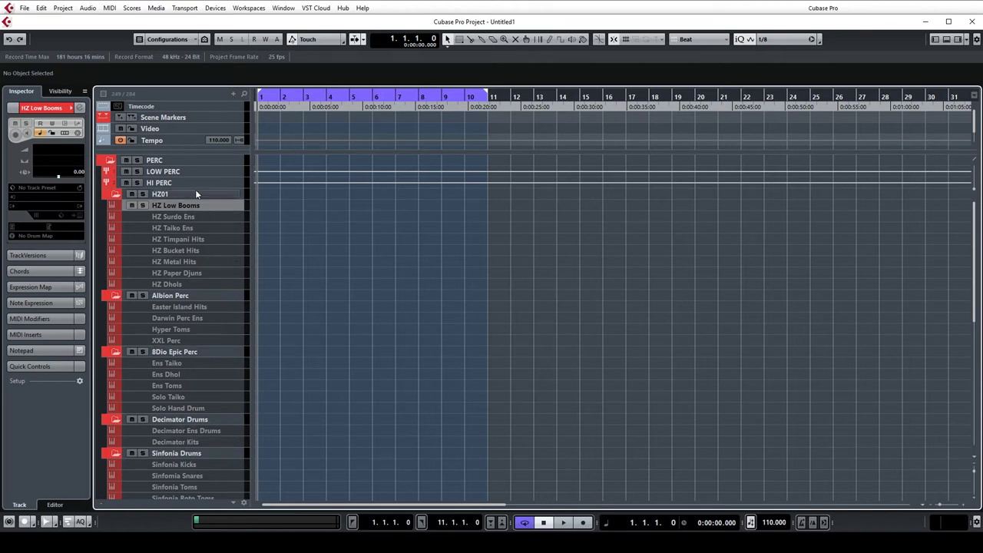
Select the LOW PERC and HI PERC group tracks, then collapse the PERC folder
left_click(175, 172)
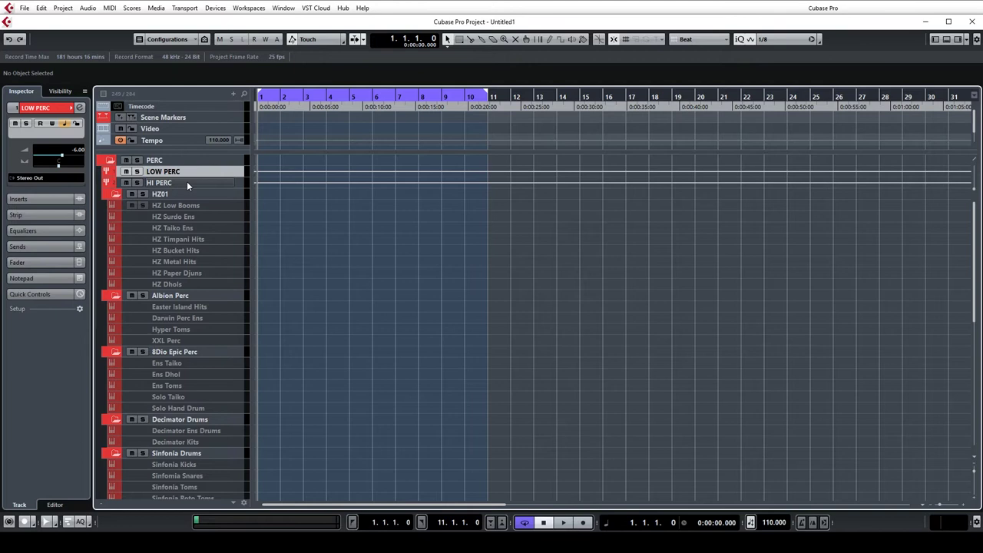
left_click(187, 182)
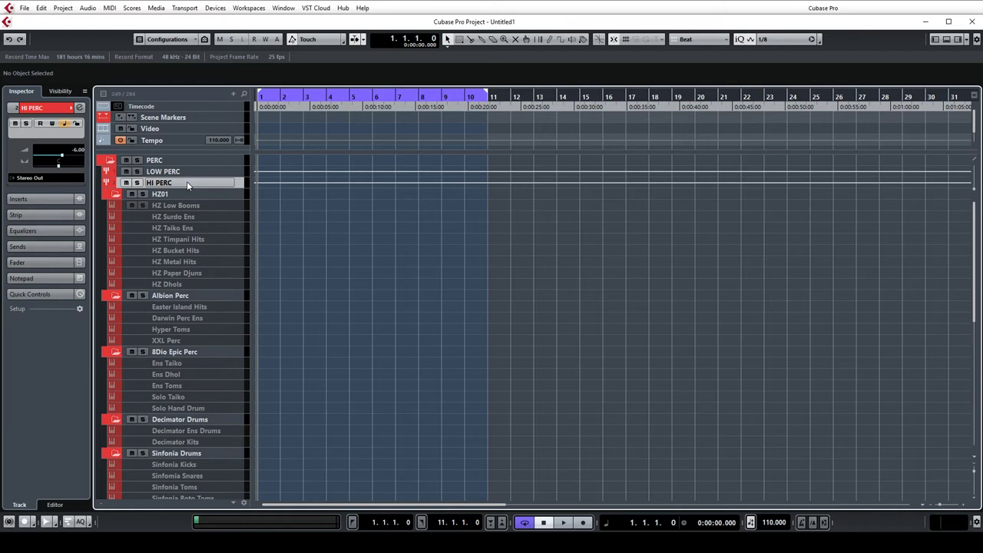
left_click(111, 161)
Review FX 1–FX 3 in the FX folder, close it, and expand the PIANOS folder
left_click(108, 173)
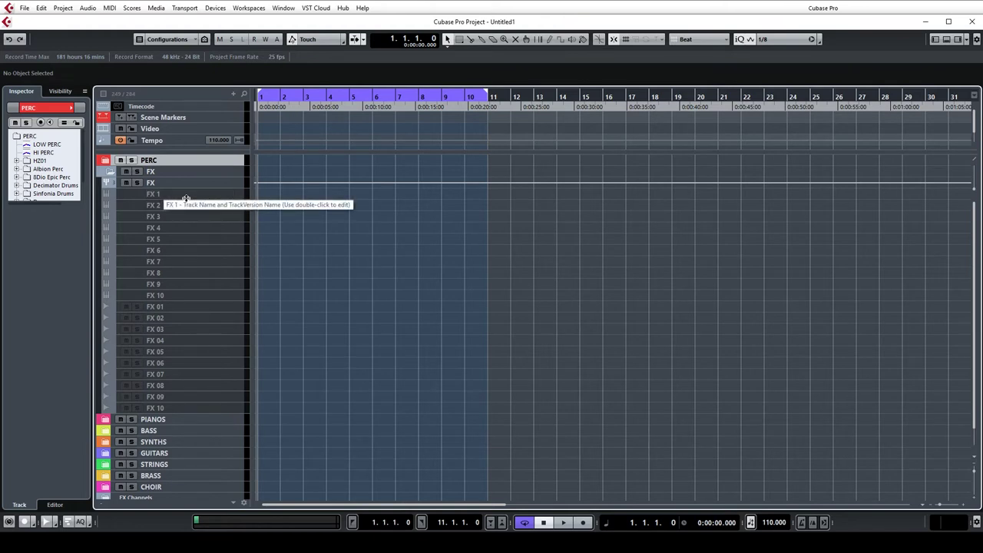
left_click(182, 194)
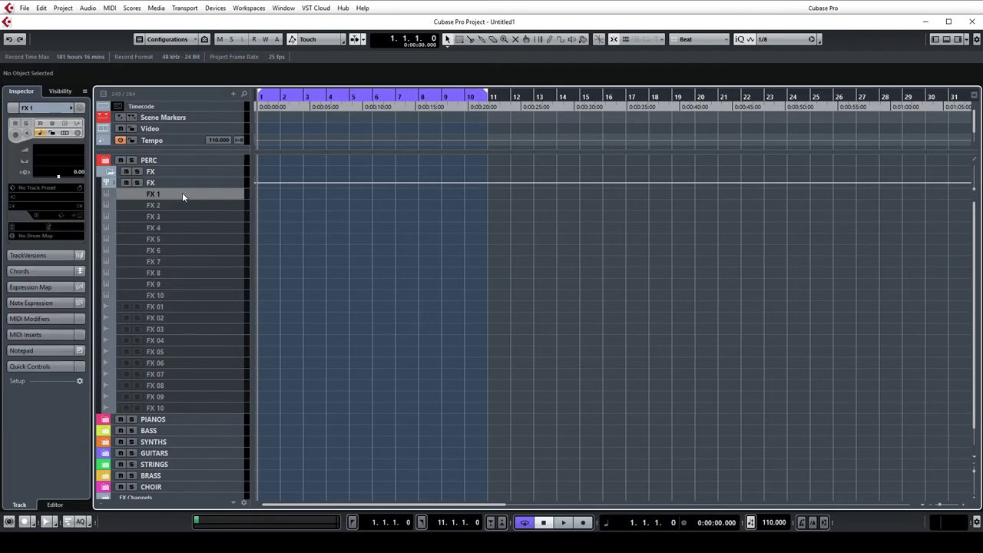
left_click(188, 205)
left_click(191, 217)
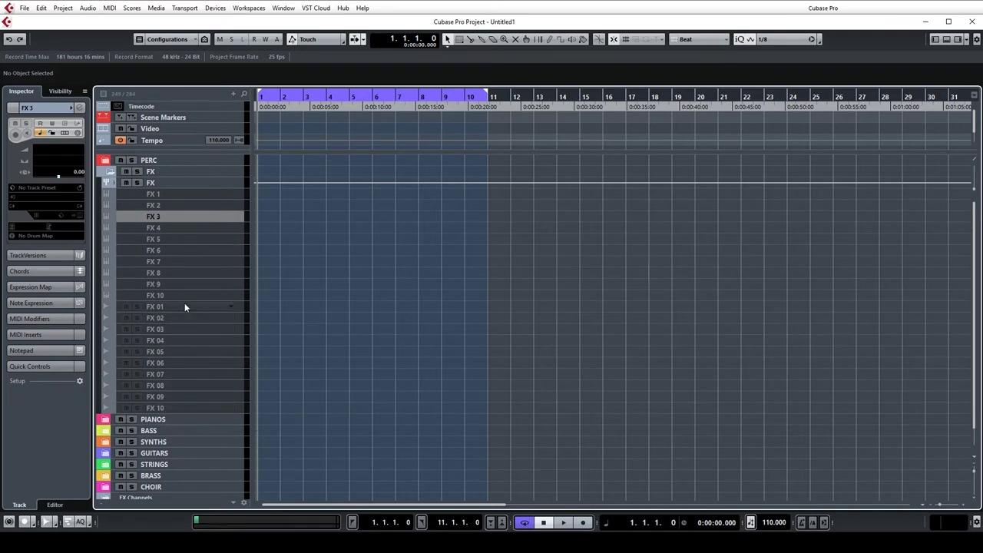
left_click(111, 172)
left_click(106, 182)
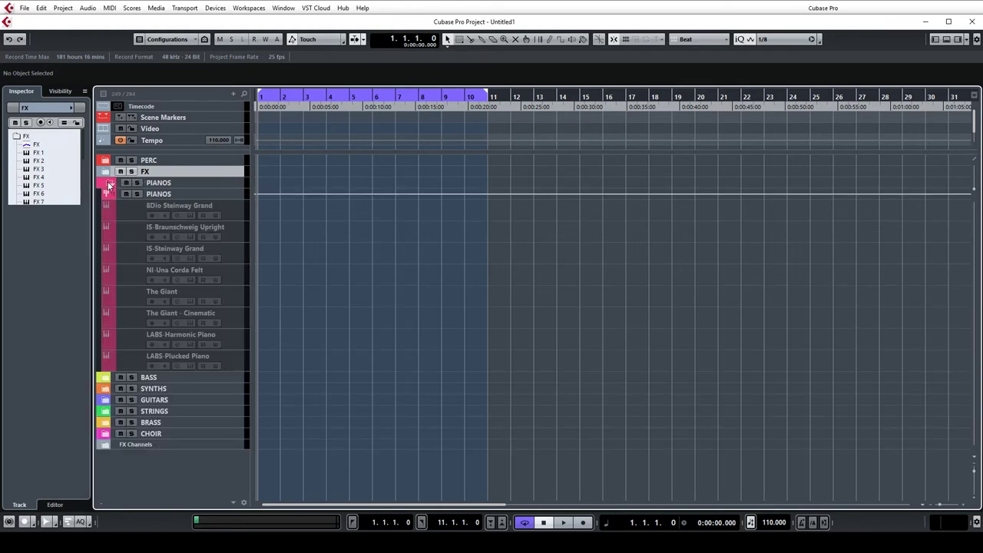
Check the 8Dio Steinway Grand track options unchanged, close PIANOS, and expand BASS
right_click(236, 208)
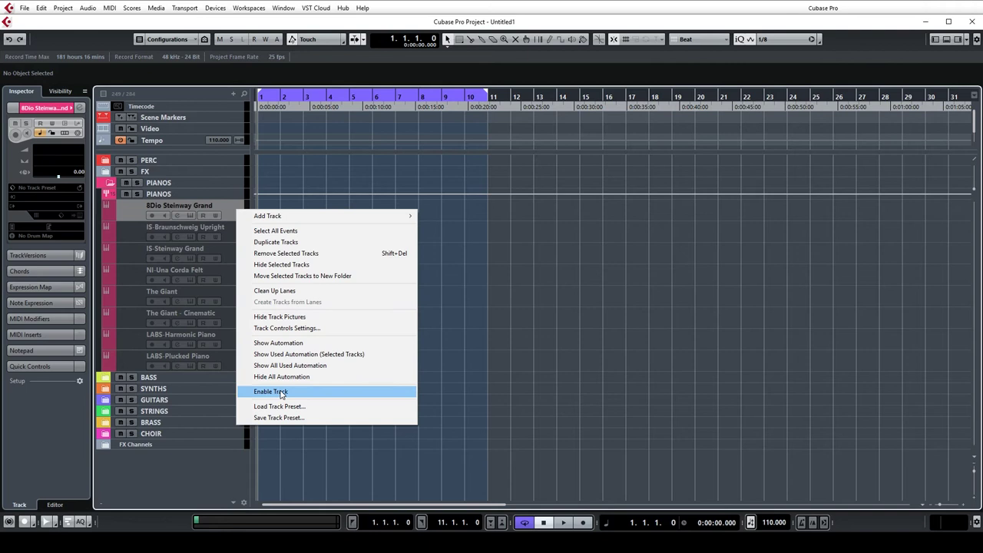
left_click(500, 274)
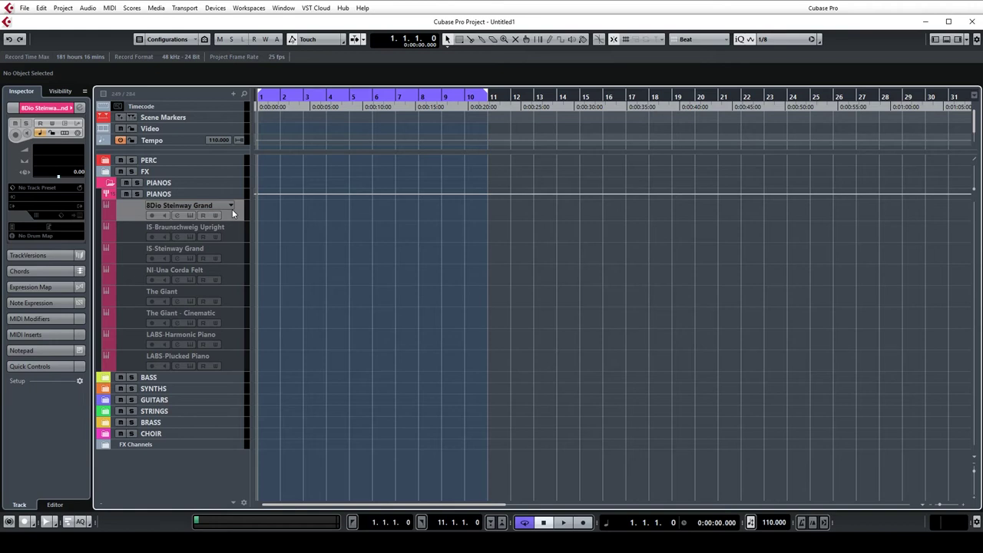
left_click(110, 183)
left_click(104, 195)
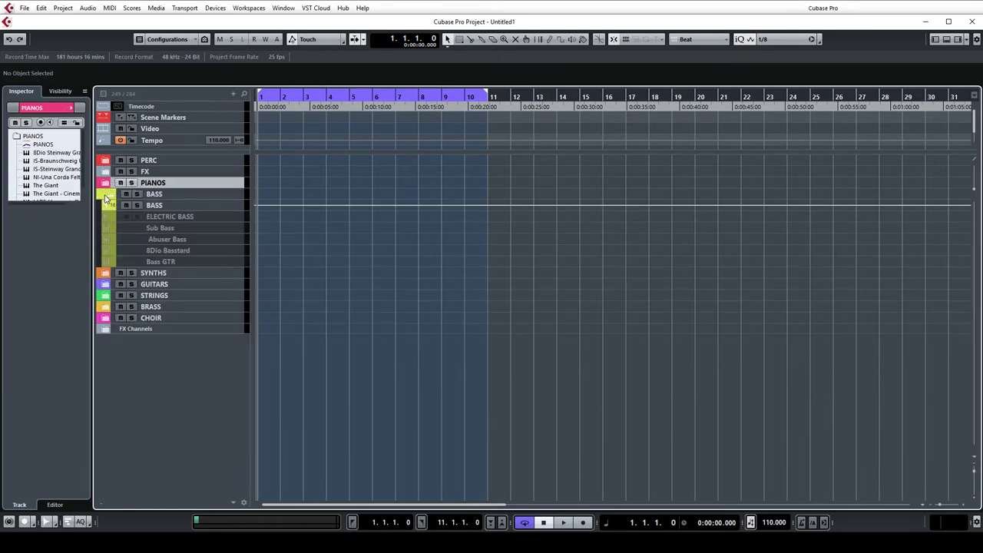
Inspect ELECTRIC BASS and Bass GTR, collapse BASS, and expand the SYNTHS folder
left_click(189, 217)
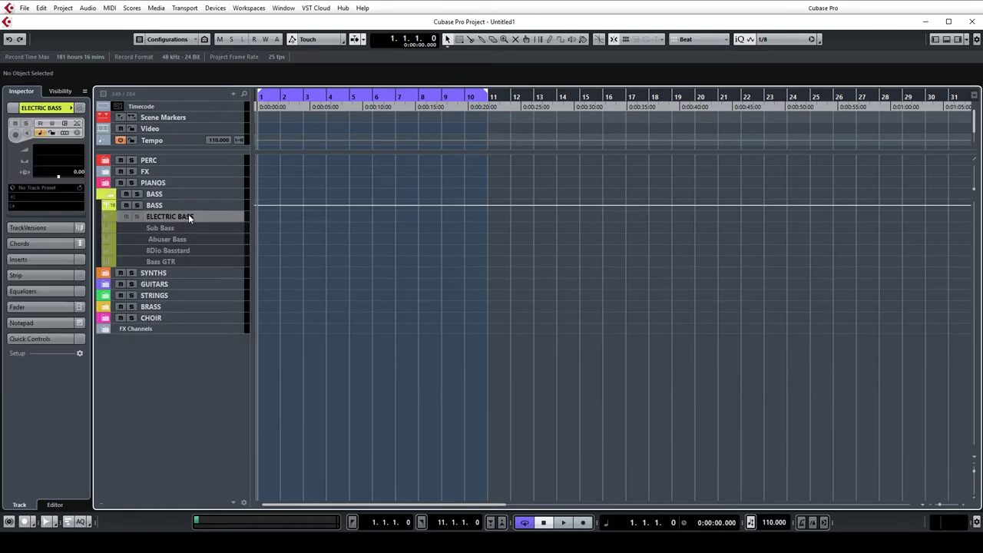
left_click(198, 265)
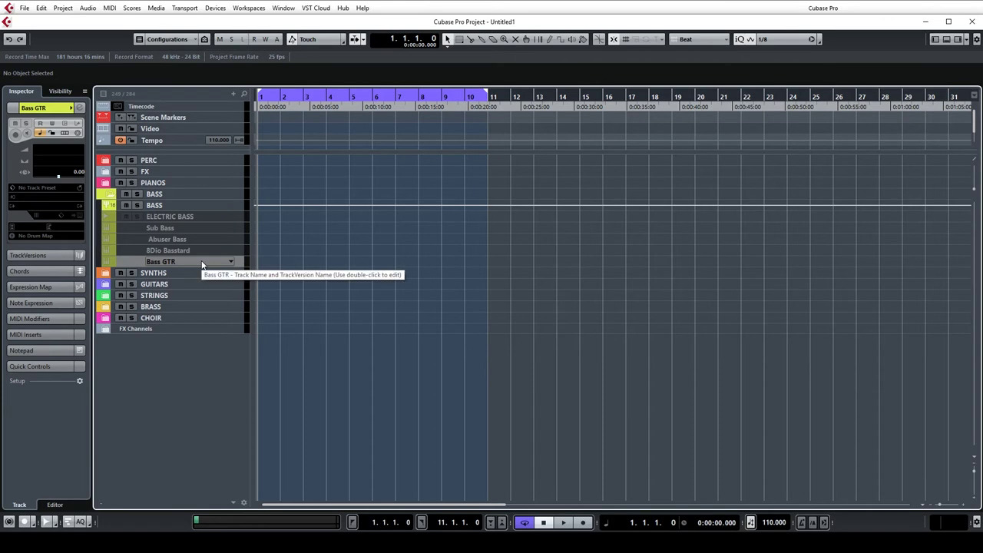
left_click(110, 195)
left_click(106, 205)
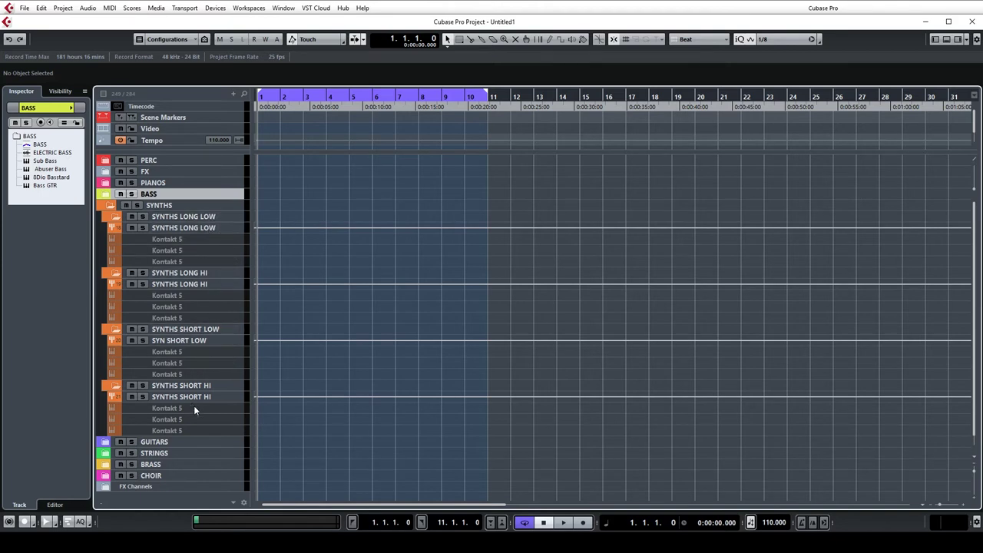
Inspect a Kontakt 5 synth track, then collapse the SYNTHS folder
left_click(190, 240)
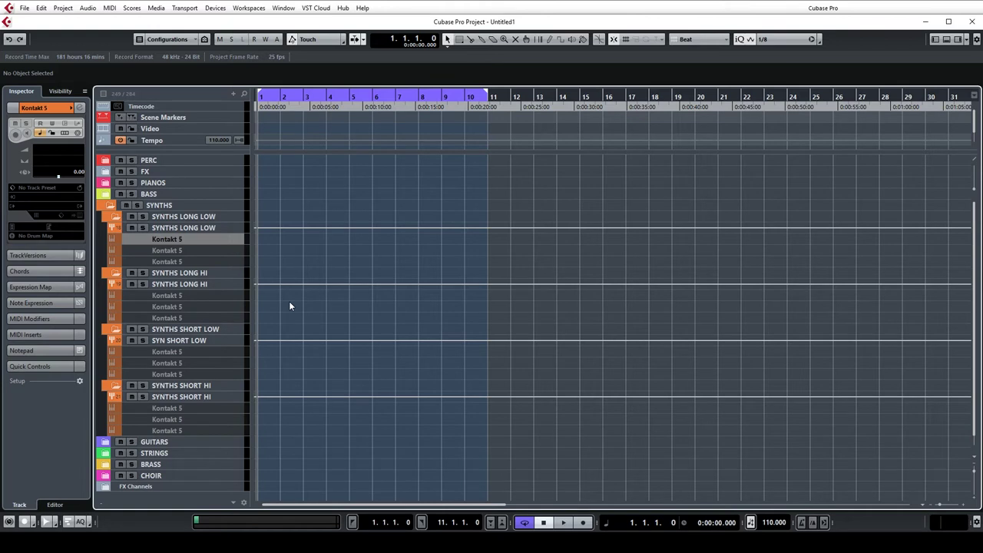
left_click(112, 206)
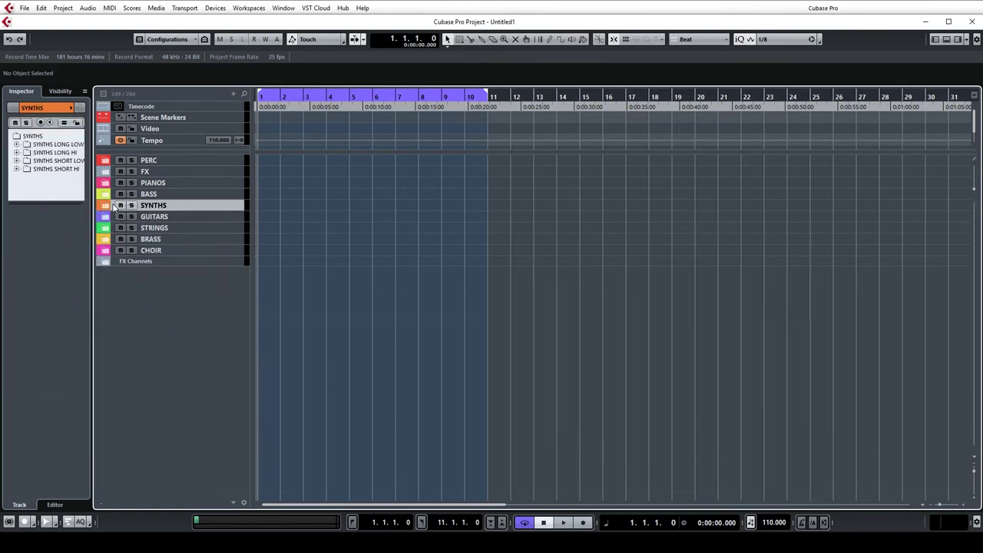
Expand GUITARS and step through the Electric Guitar 1, 2 and 3 tracks
left_click(105, 218)
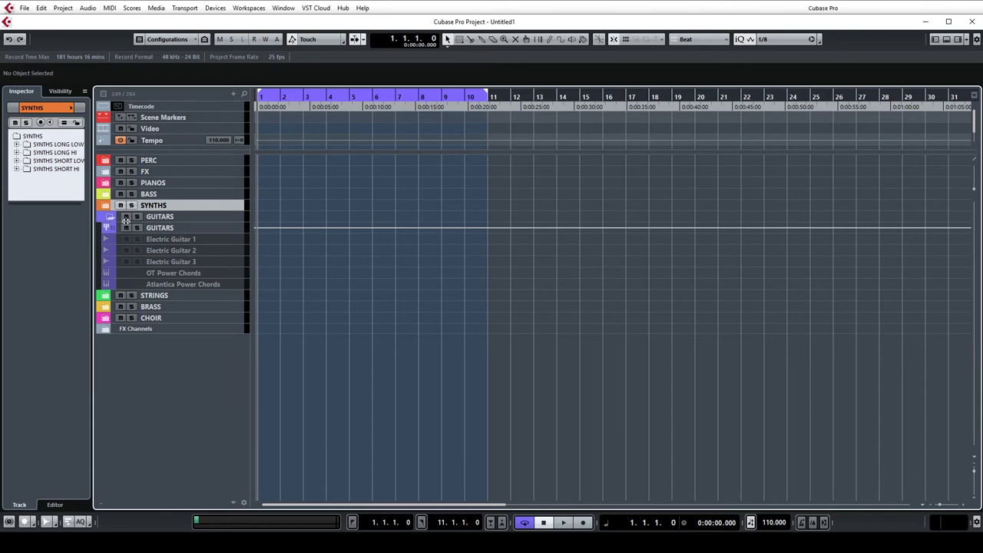
left_click(204, 239)
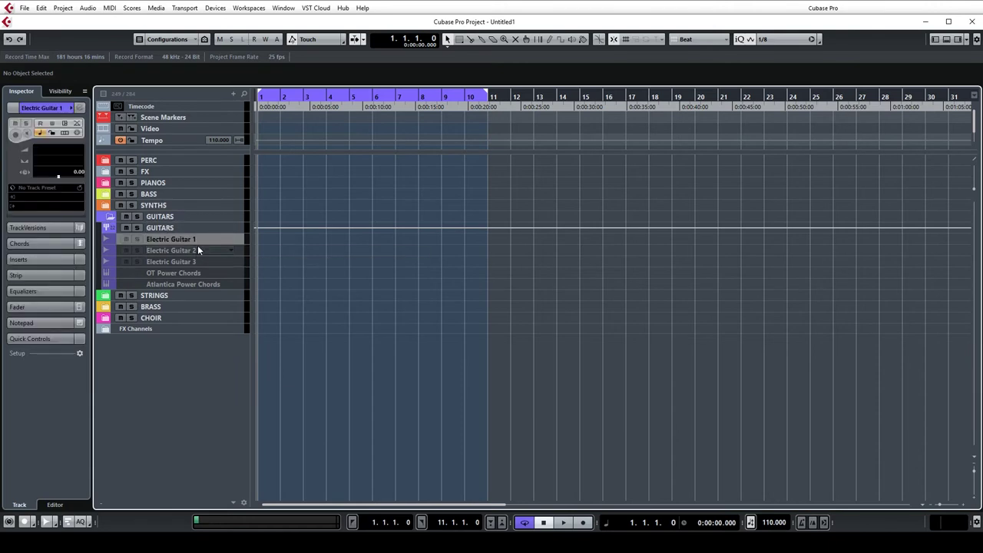
left_click(195, 251)
left_click(195, 261)
left_click(197, 239)
left_click(198, 250)
left_click(197, 261)
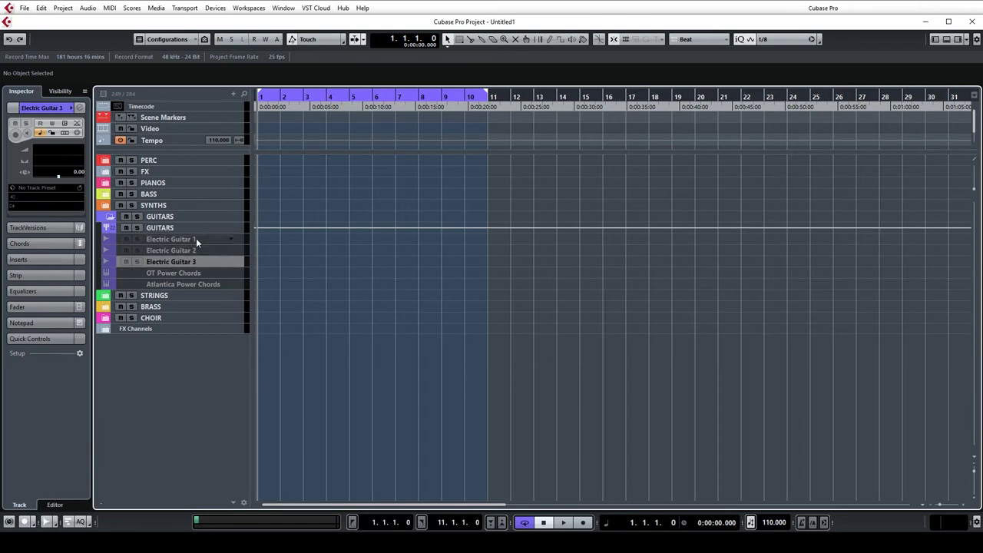
left_click(196, 239)
left_click(195, 250)
left_click(193, 261)
Review the OT and Atlantica Power Chords tracks, then collapse the GUITARS folder
left_click(196, 270)
left_click(200, 281)
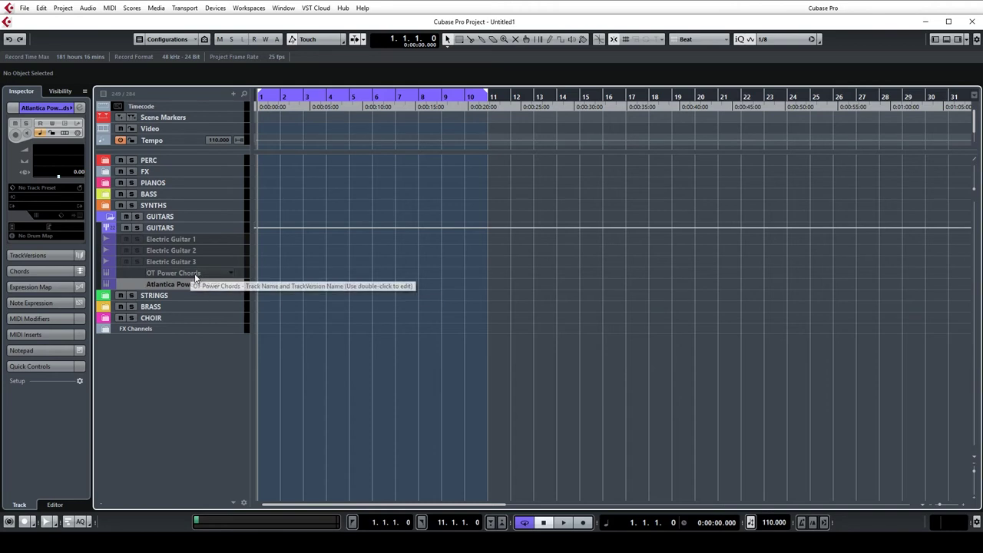
left_click(199, 273)
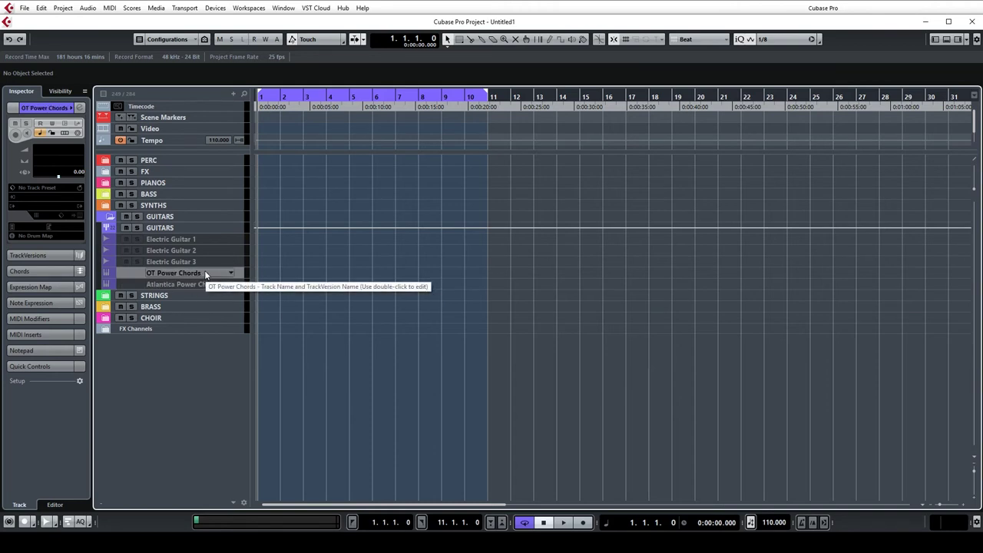
left_click(110, 216)
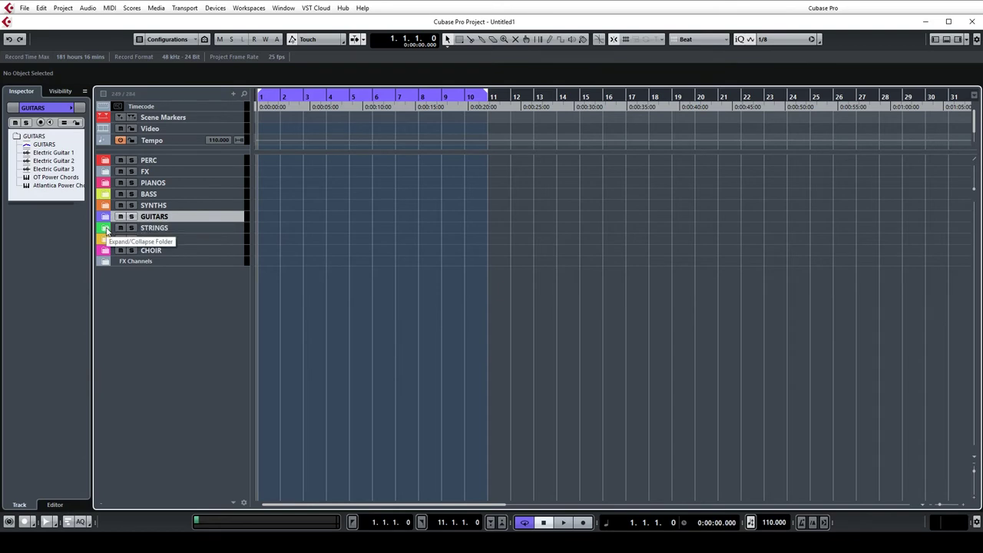
left_click(107, 229)
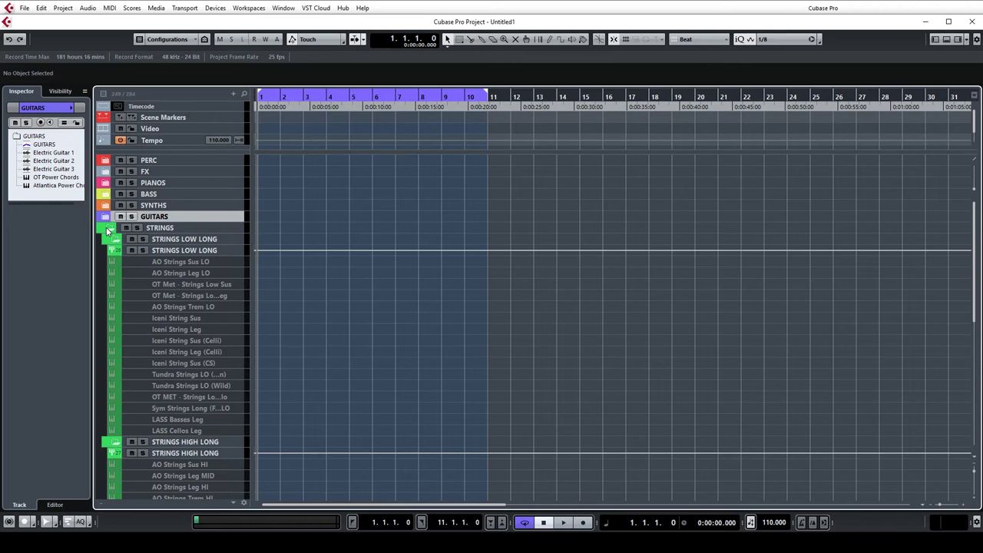
scroll(301, 293, "down", 3)
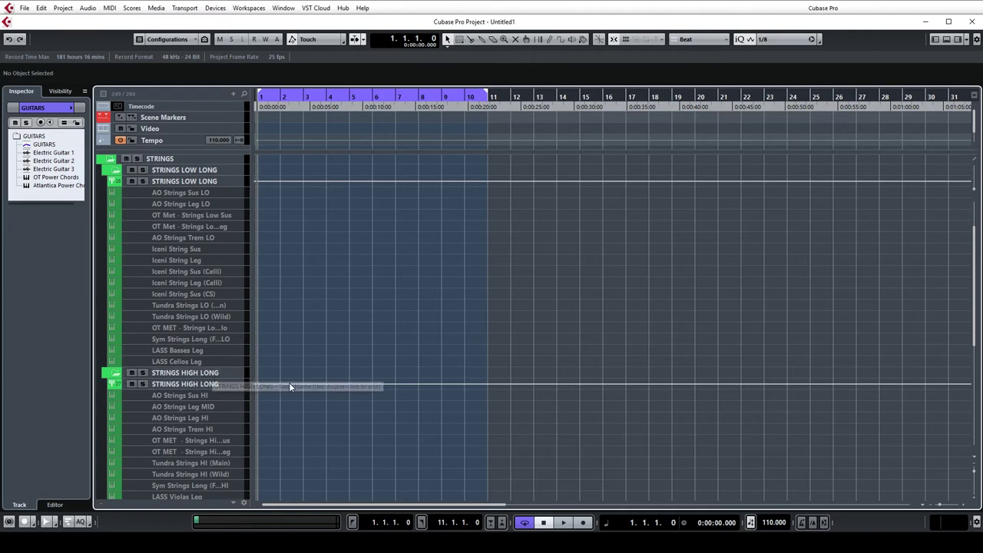
scroll(214, 376, "down", 9)
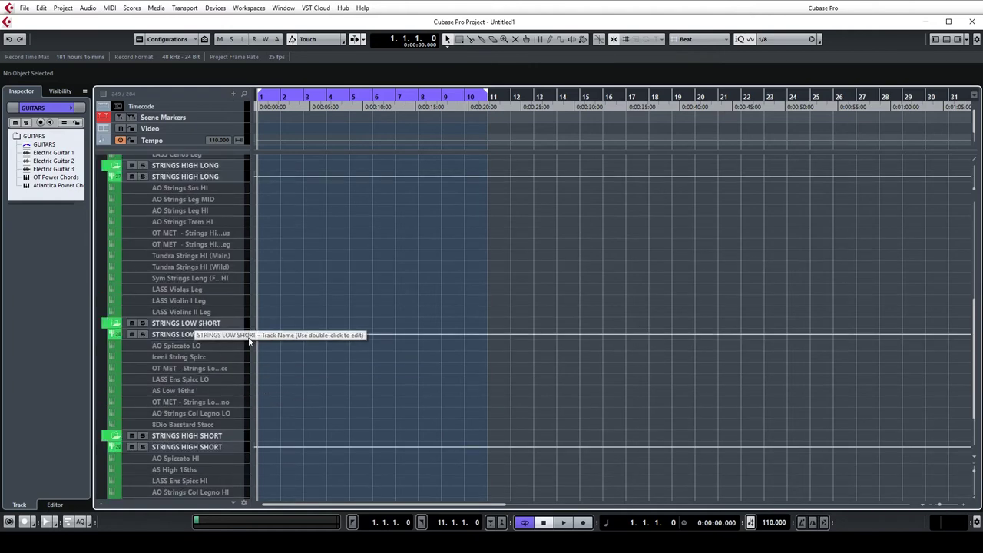
scroll(265, 393, "down", 3)
scroll(284, 375, "up", 12)
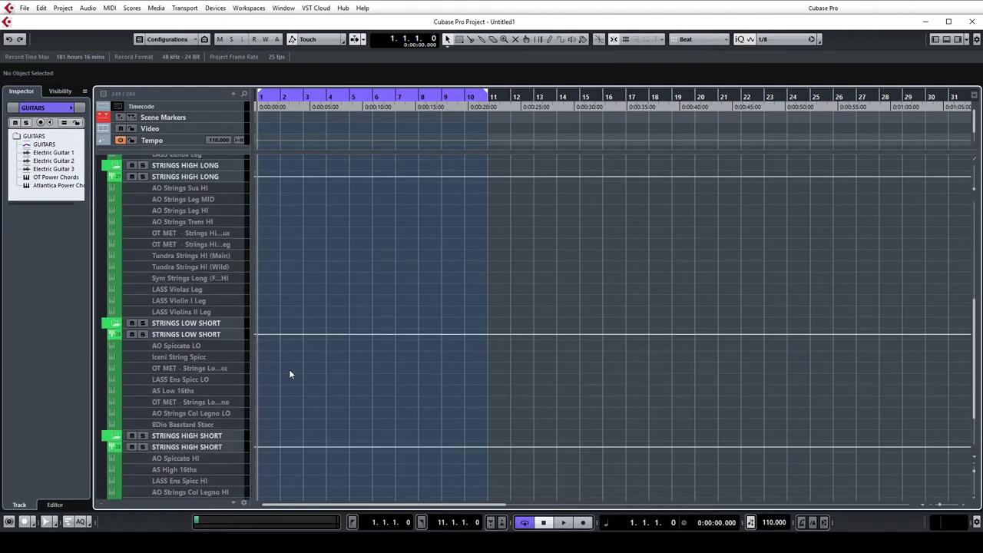
scroll(294, 328, "up", 3)
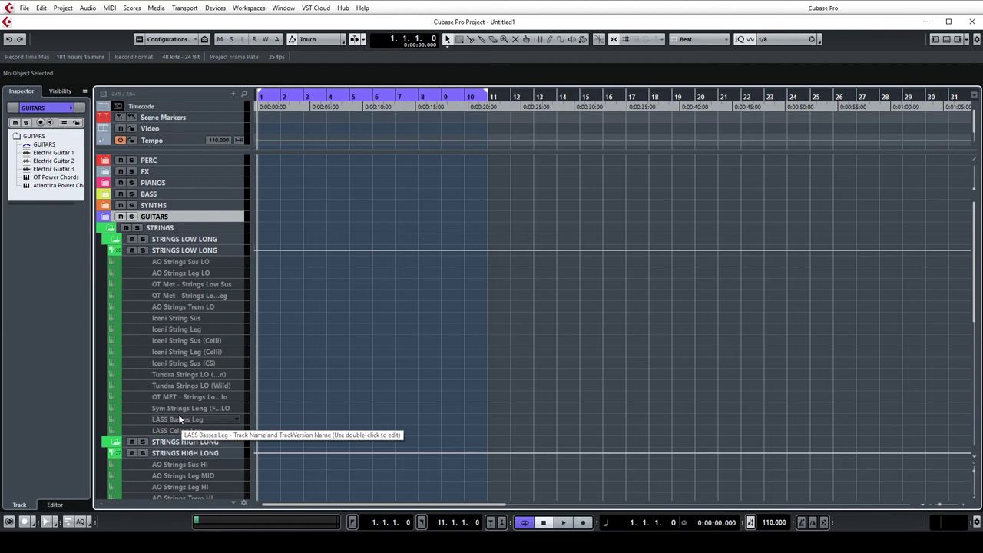
scroll(178, 419, "down", 6)
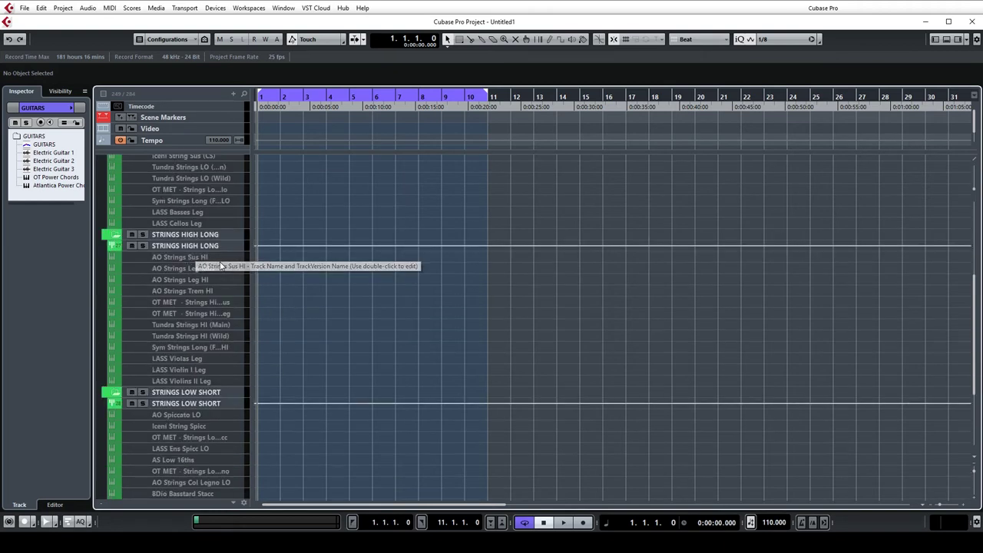
scroll(282, 359, "down", 4)
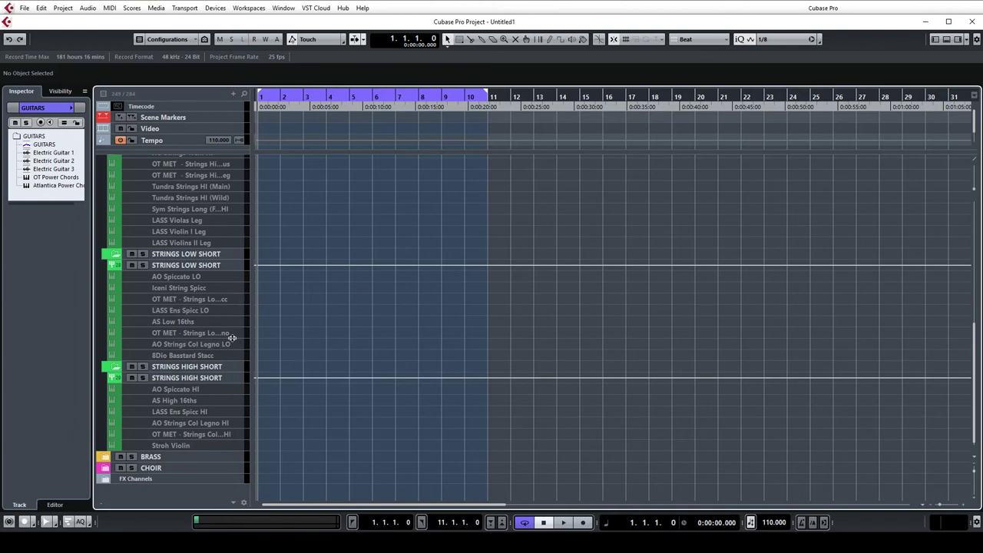
scroll(317, 323, "up", 8)
scroll(146, 205, "up", 2)
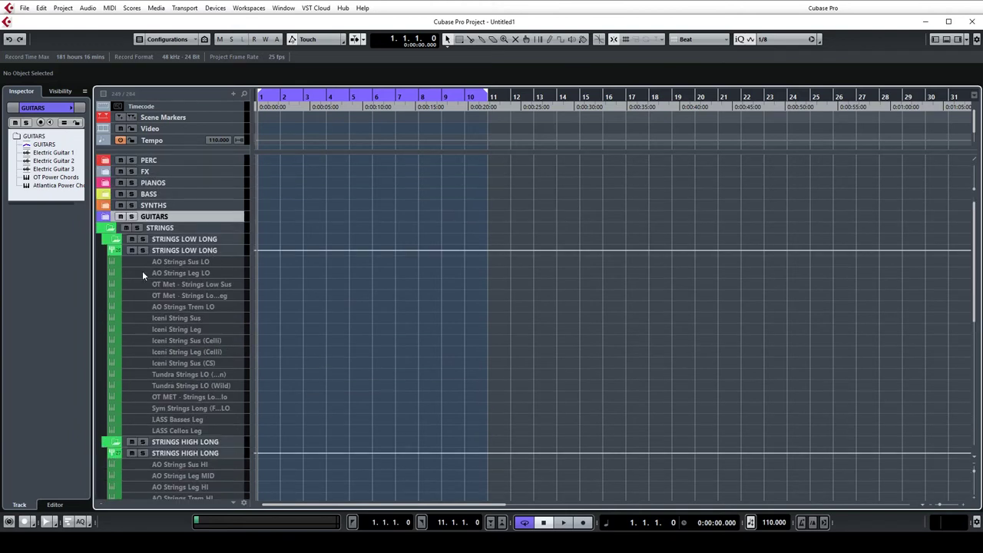
Close STRINGS, open BRASS, and scroll through its LONG LO/HI and SHORT LO/HI sub-folders
left_click(114, 228)
left_click(108, 240)
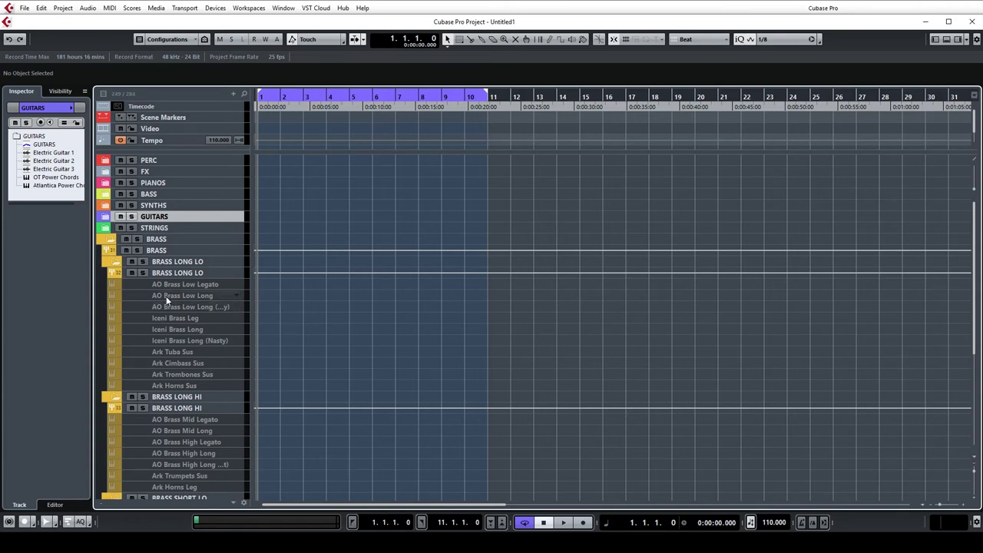
left_click_drag(166, 296, 161, 320)
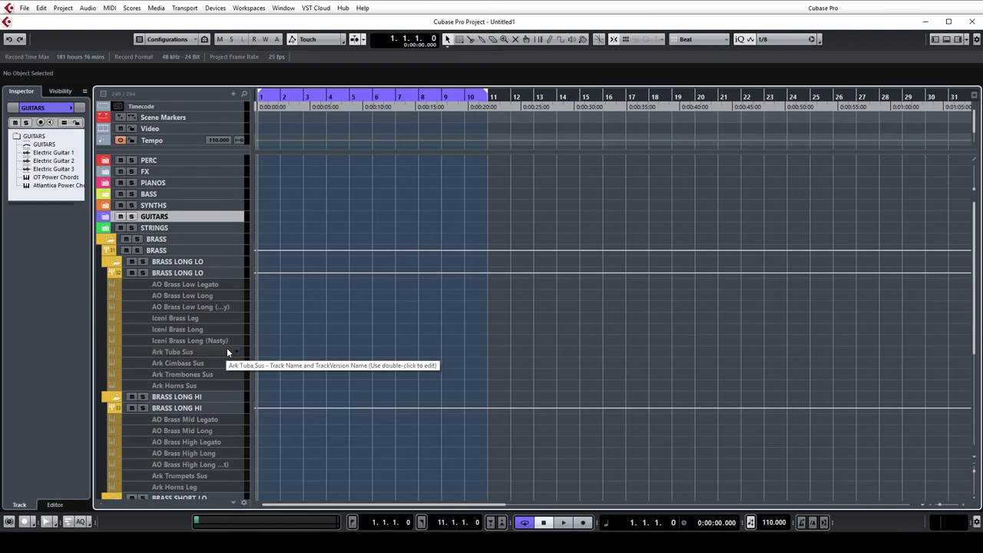
scroll(202, 354, "down", 3)
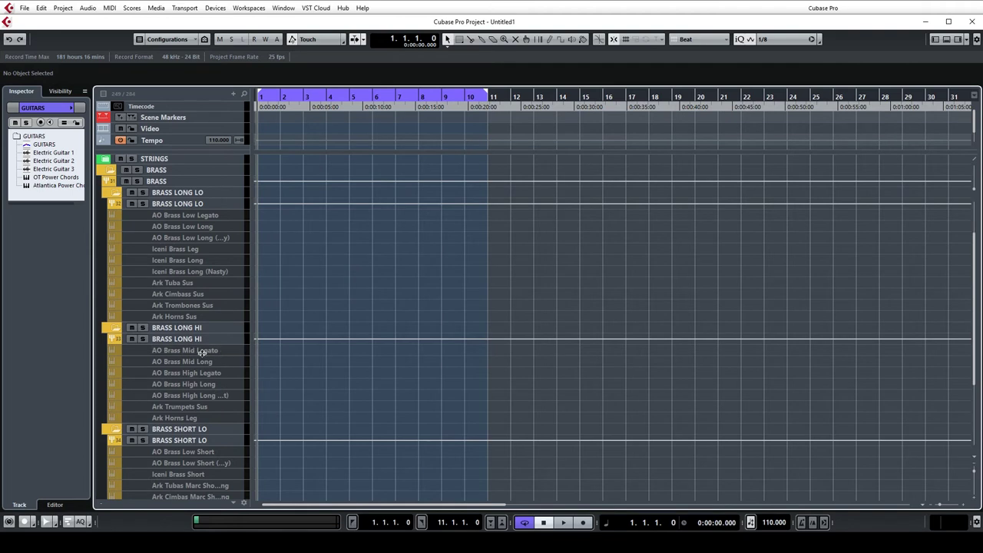
scroll(202, 352, "down", 3)
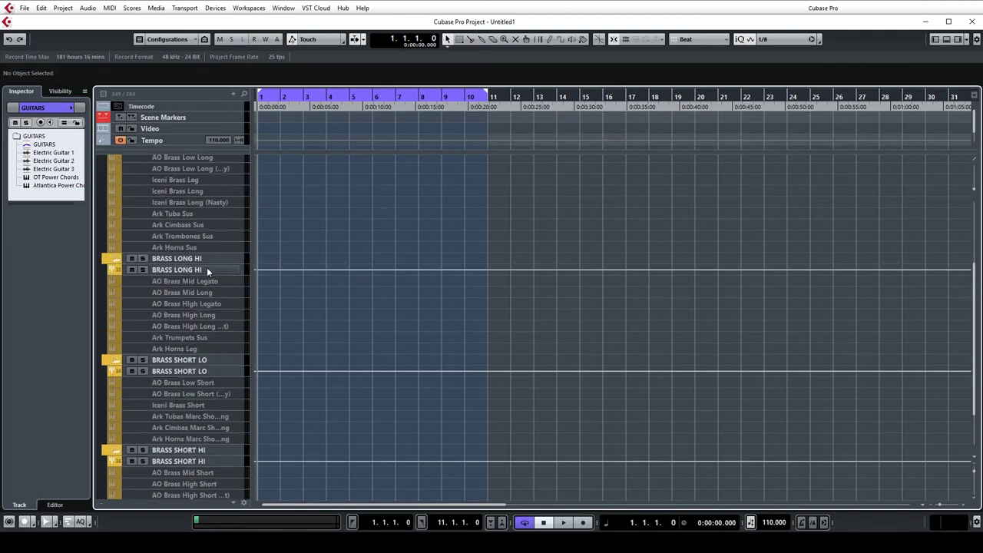
scroll(313, 329, "down", 3)
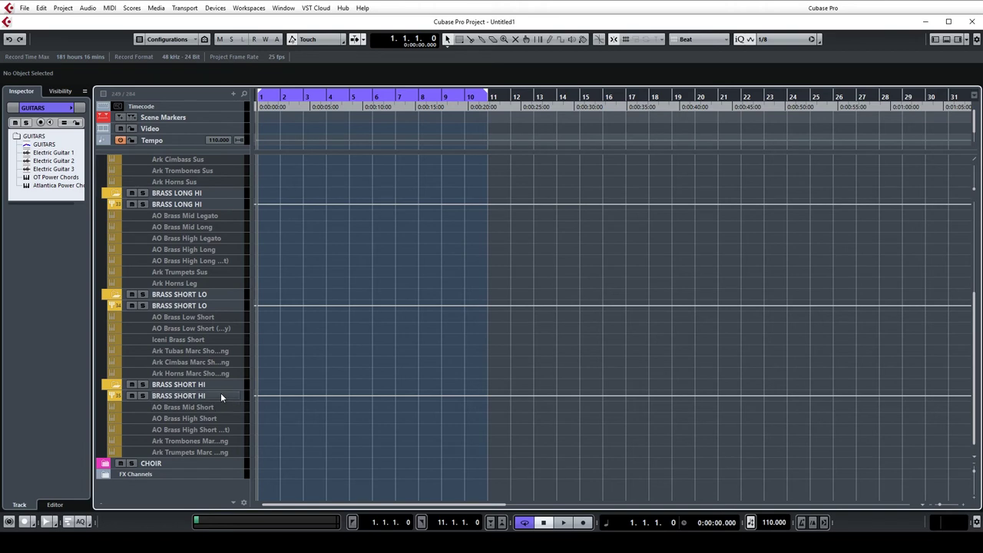
scroll(319, 356, "up", 9)
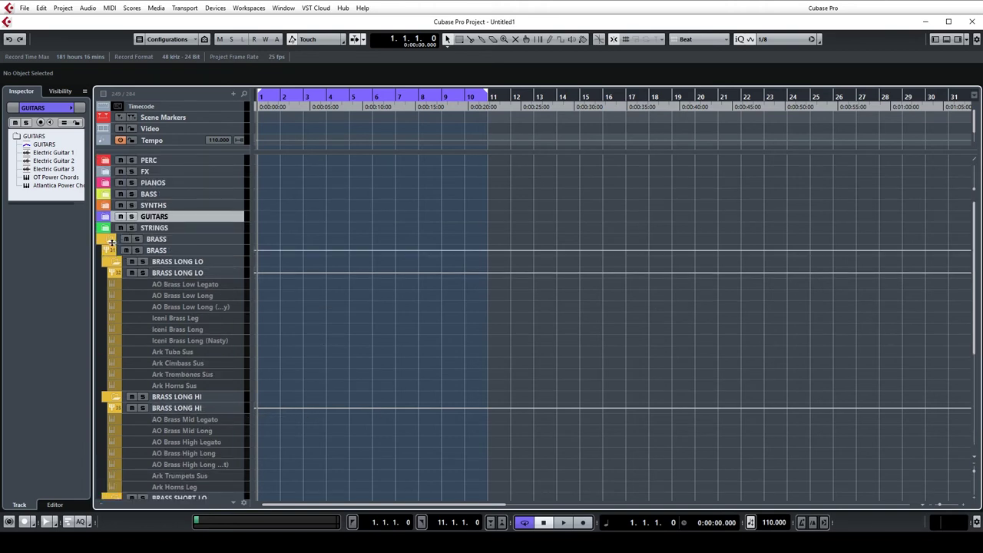
Collapse BRASS, expand CHOIR and scroll through its CHOIR LONG and CHOIR SHORT tracks
left_click(111, 242)
left_click(110, 250)
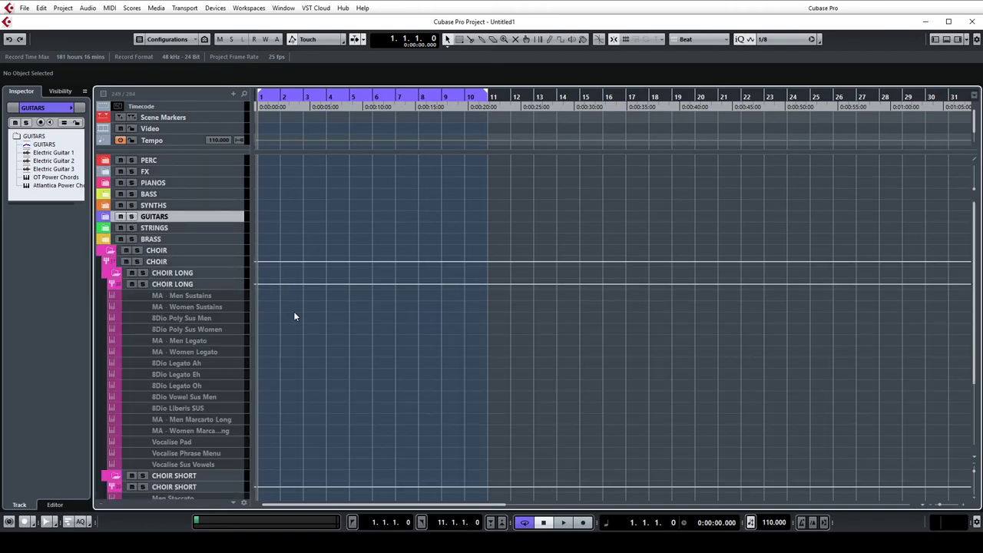
scroll(295, 316, "down", 3)
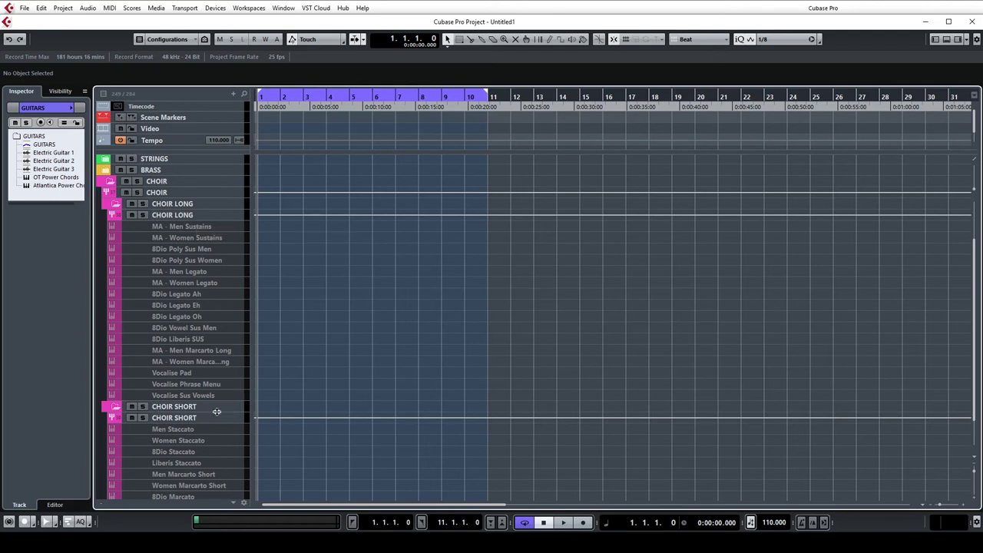
scroll(338, 336, "down", 3)
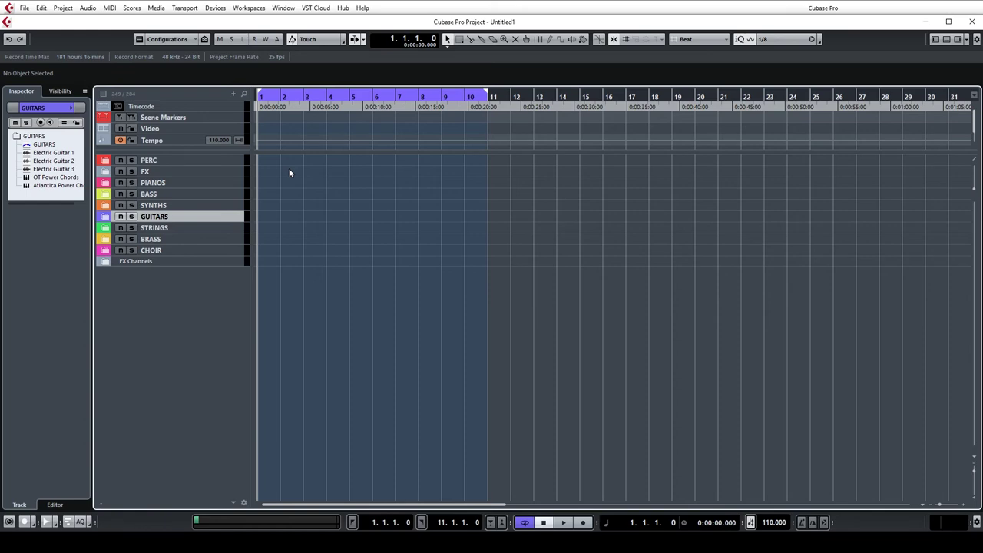
Open the MixConsole with F3 and look through the configuration and channel-type filter lists
key("F3")
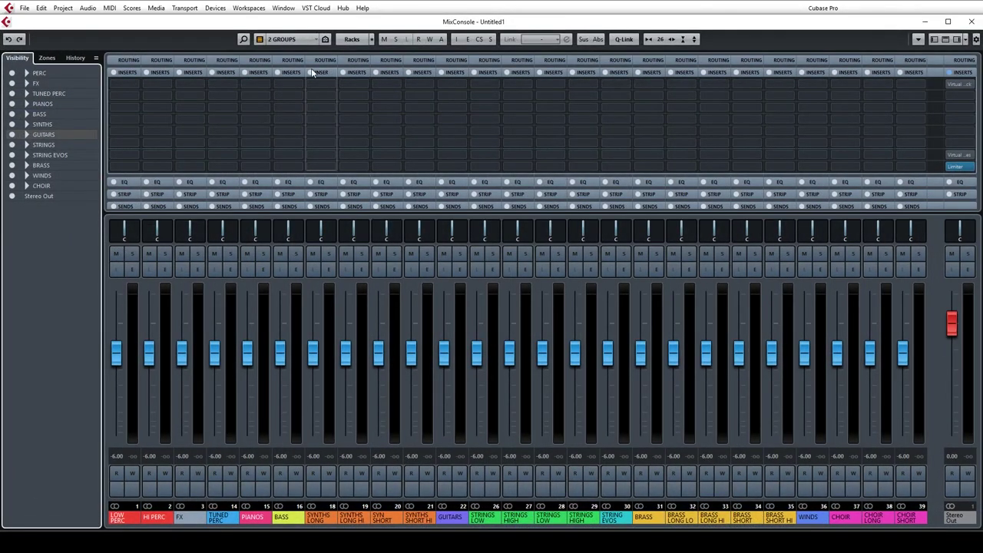
left_click(304, 40)
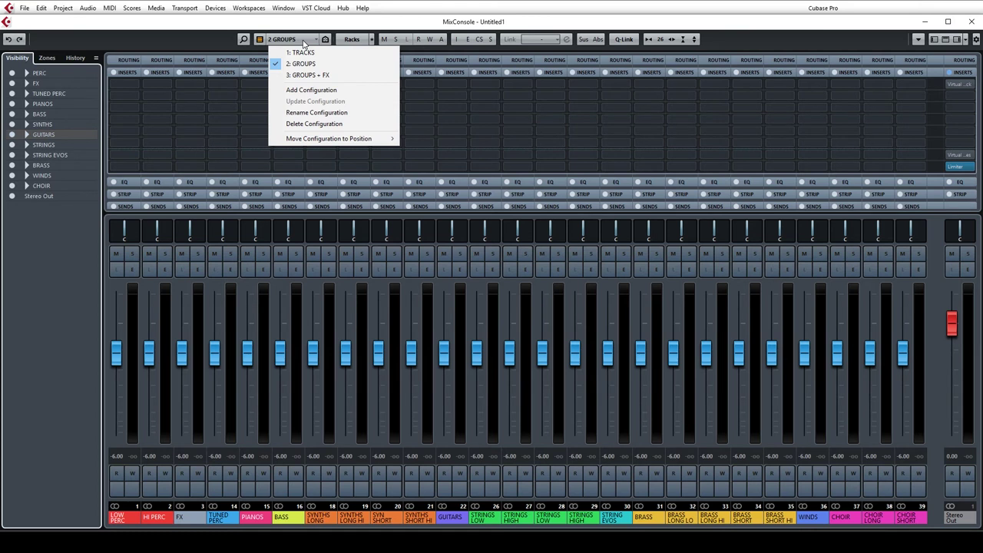
left_click(261, 45)
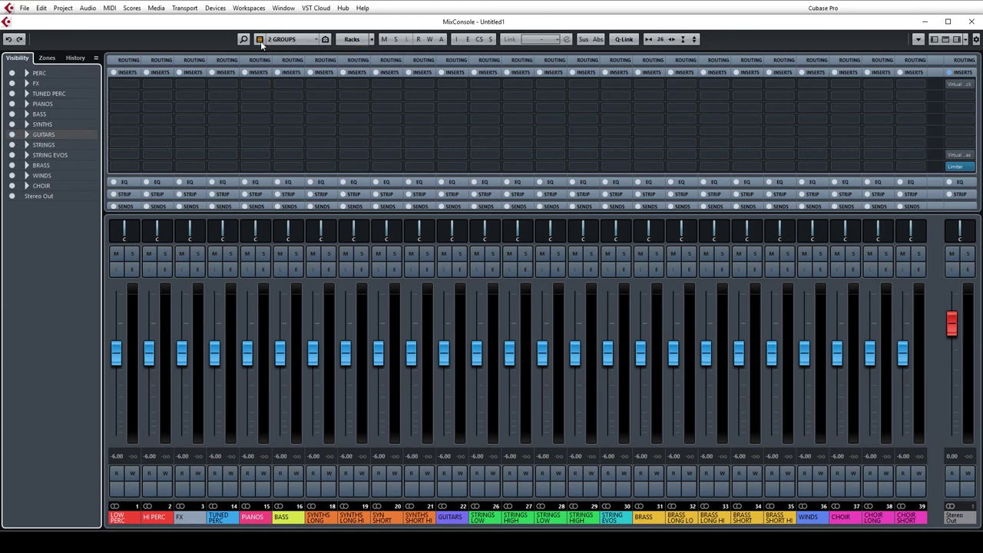
left_click(260, 41)
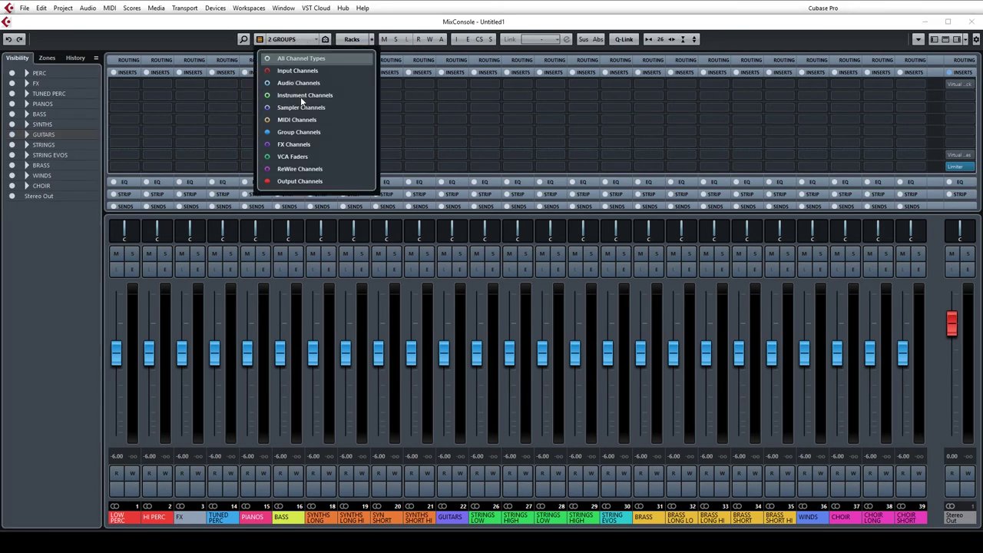
left_click(296, 43)
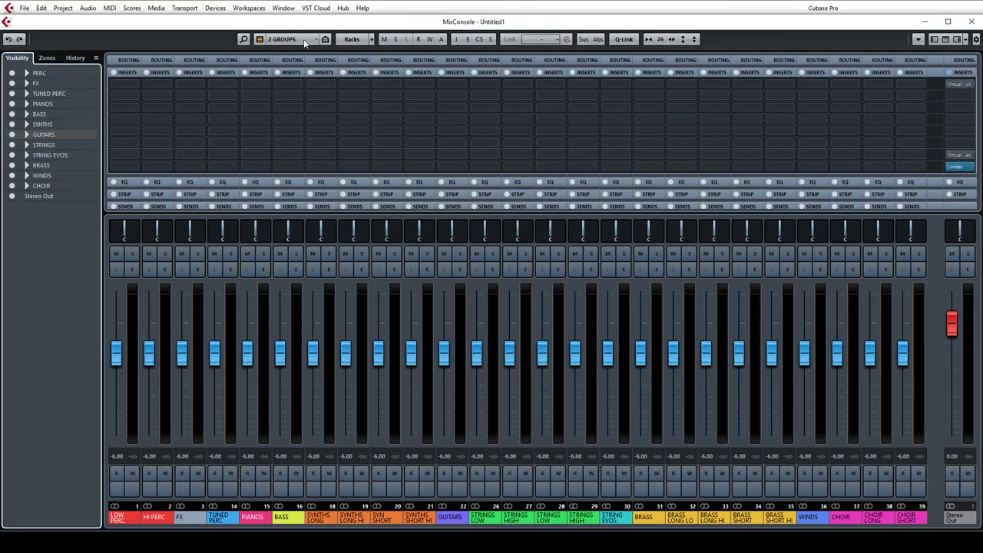
Switch the mixer to the 1: TRACKS configuration, then load 2: GROUPS
left_click(306, 42)
left_click(303, 53)
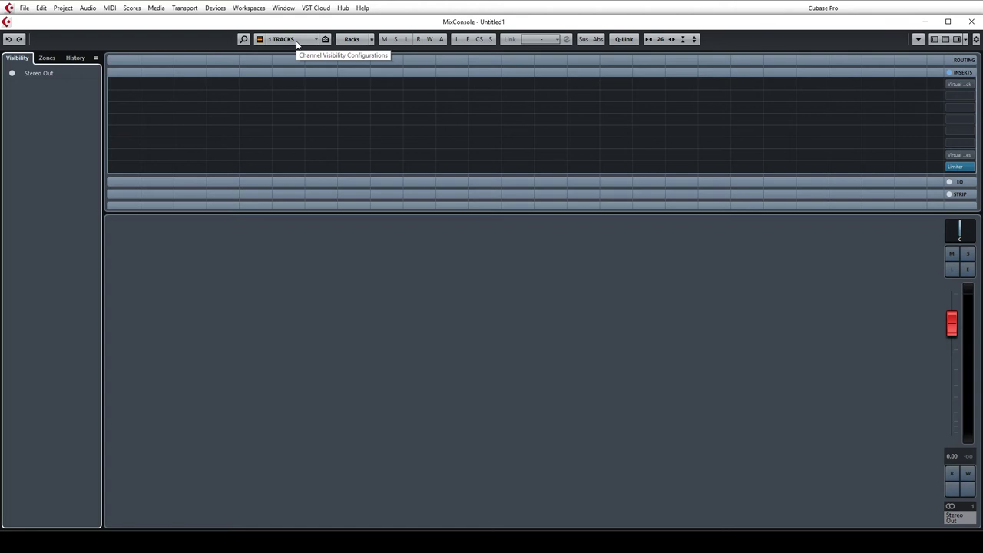
left_click(297, 43)
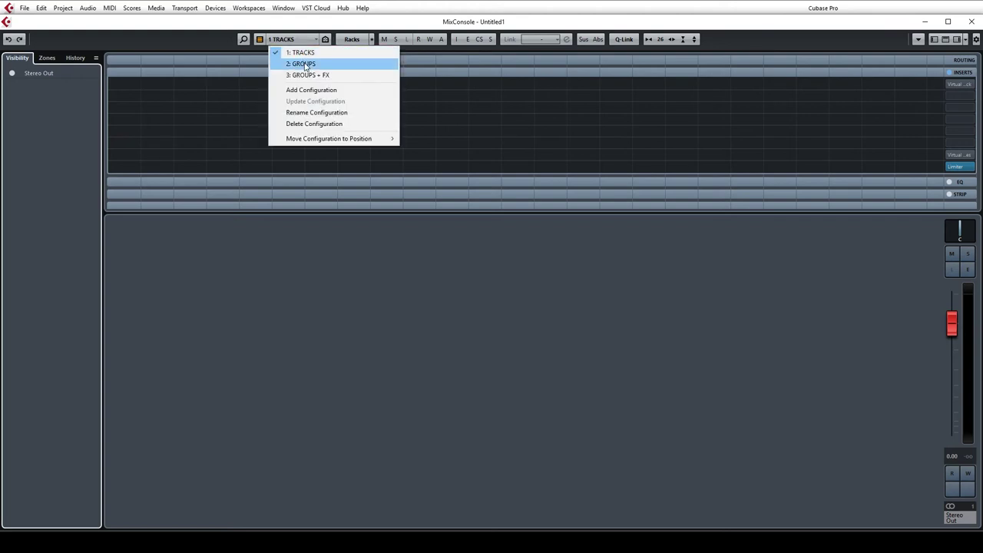
left_click(303, 64)
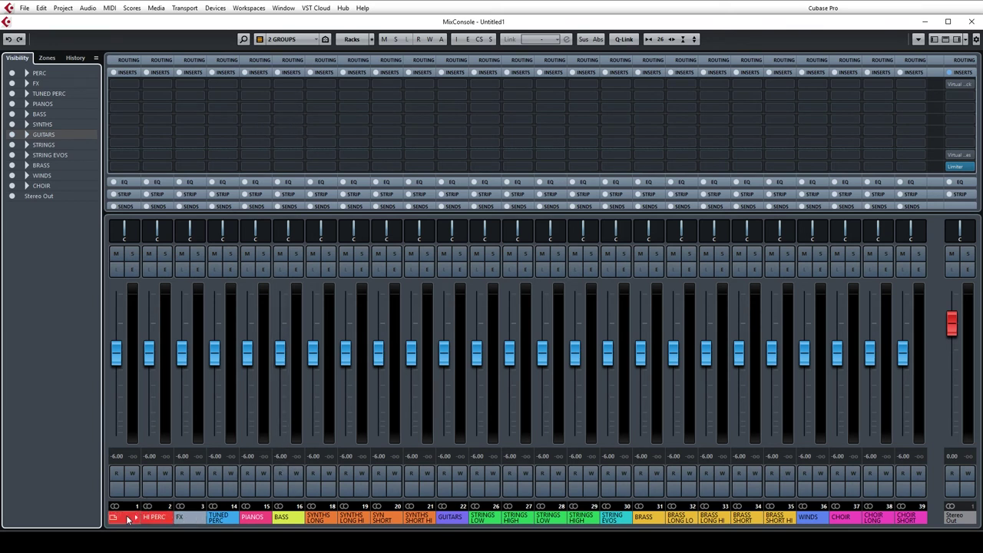
Hide the Inserts rack, show Sends, load 1: TRACKS, then return to the Project window with F3
mouse_move(147, 522)
left_click(191, 72)
left_click(190, 109)
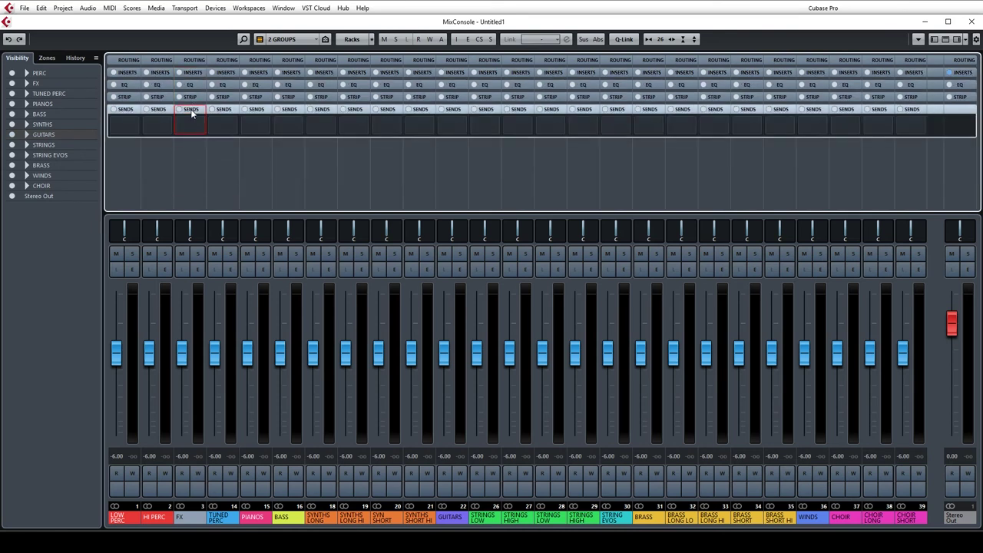
left_click(281, 39)
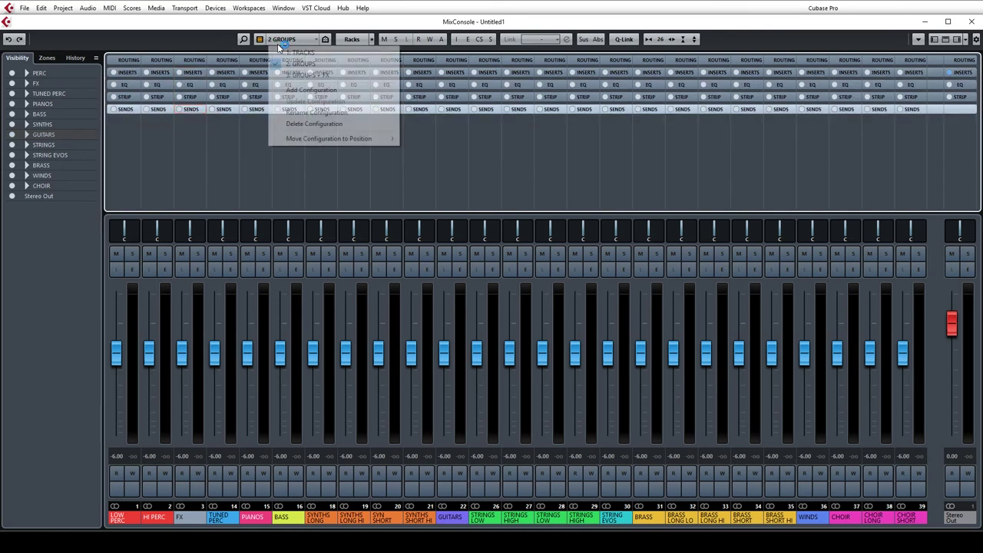
left_click(295, 53)
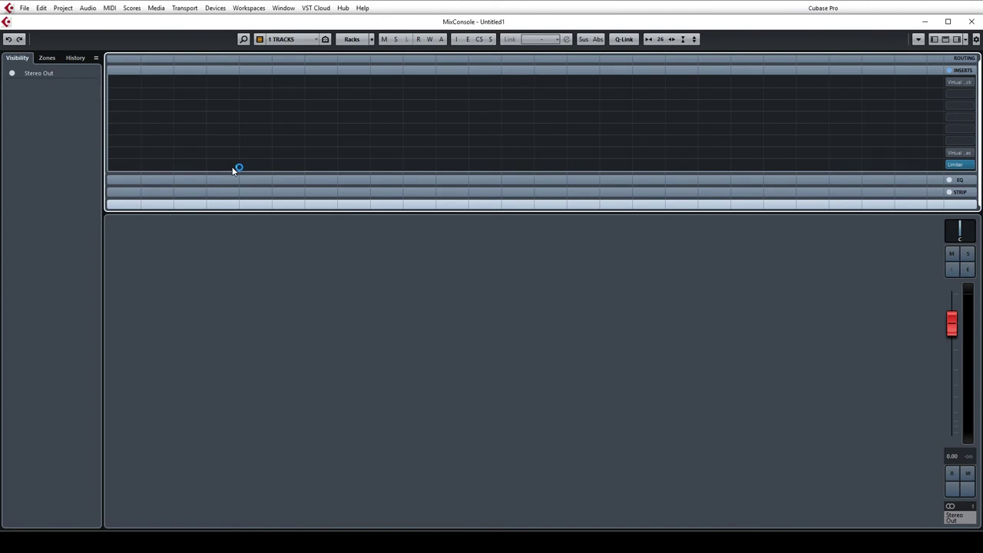
left_click(256, 205)
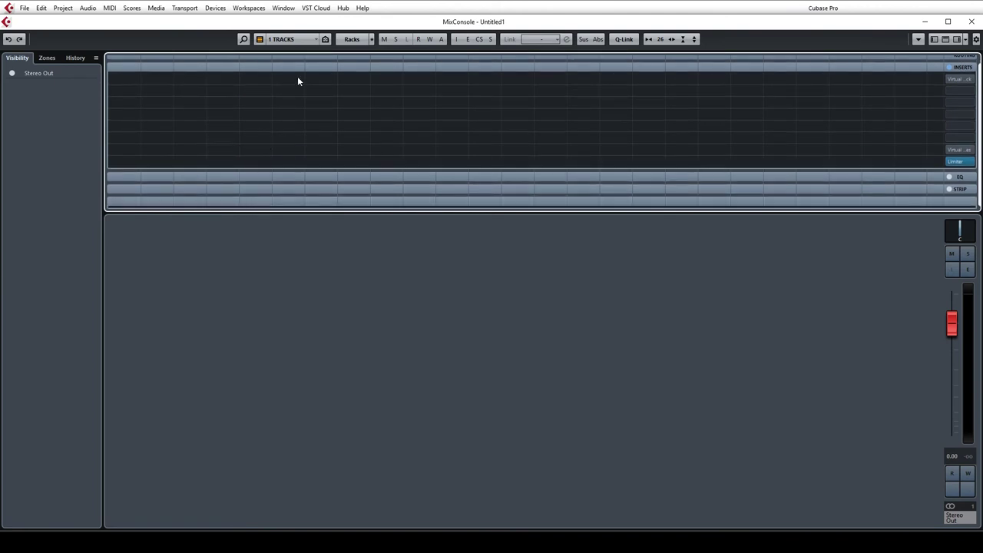
key("F3")
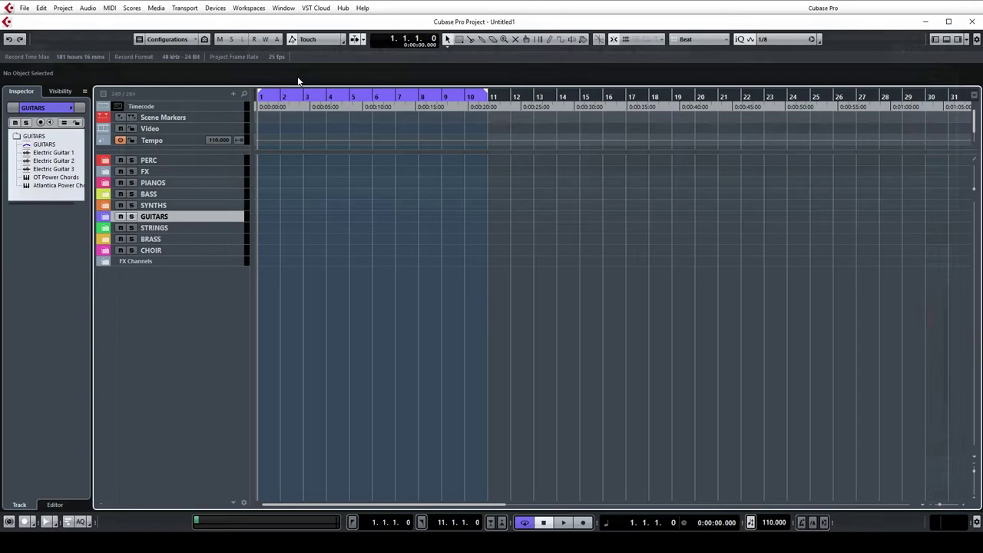
Expand STRINGS, enable the AO Strings Sus LO track, and briefly open its Kontakt instrument
left_click(109, 229)
left_click(187, 261)
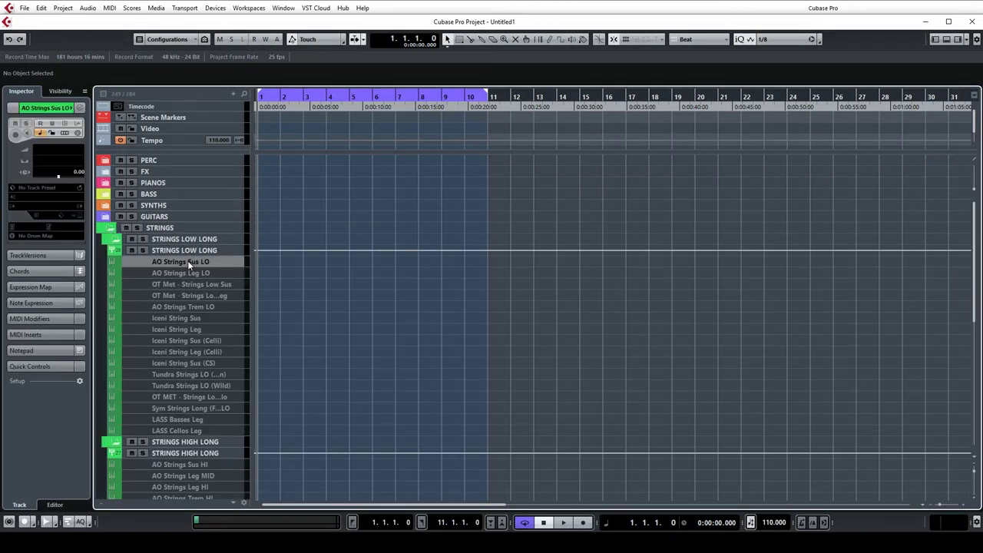
right_click(188, 262)
left_click(256, 444)
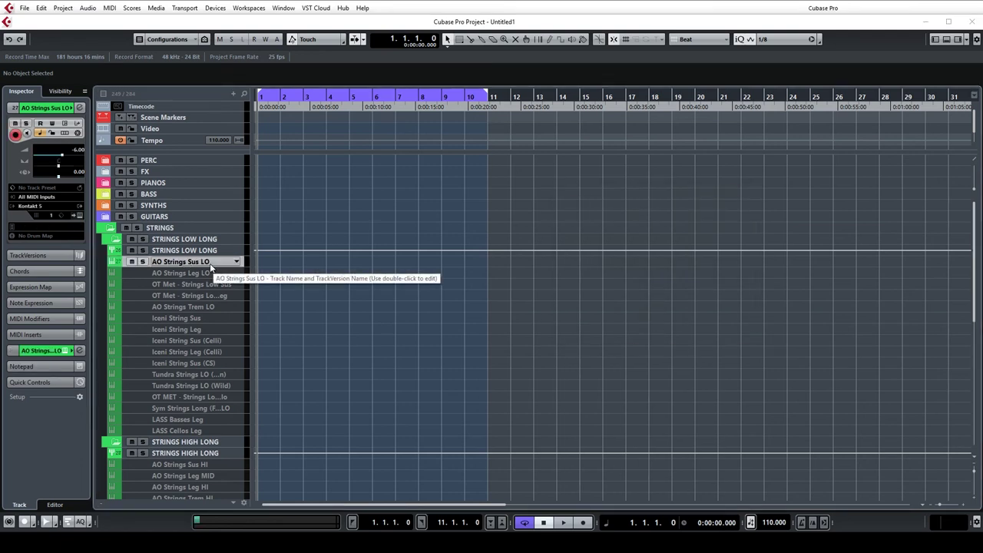
left_click(79, 215)
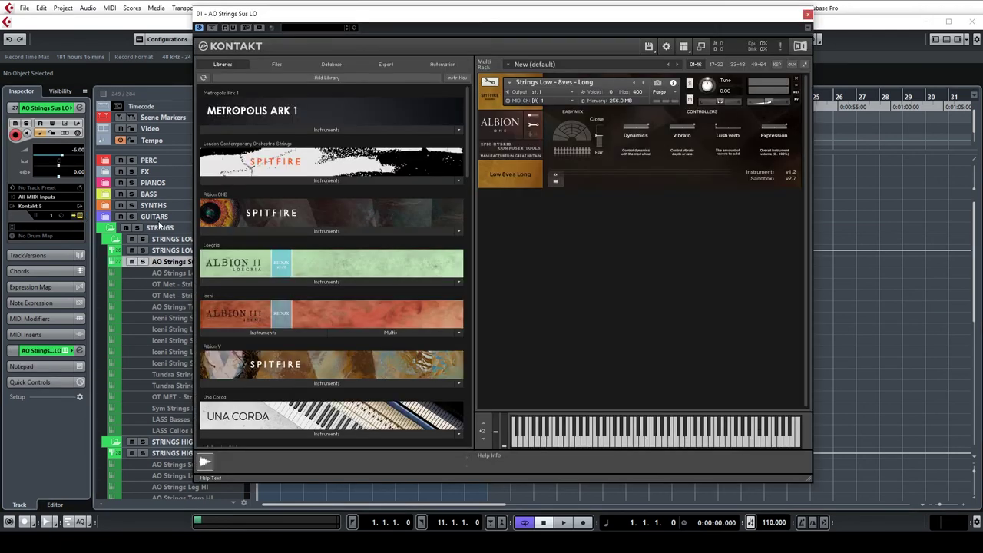
left_click(806, 14)
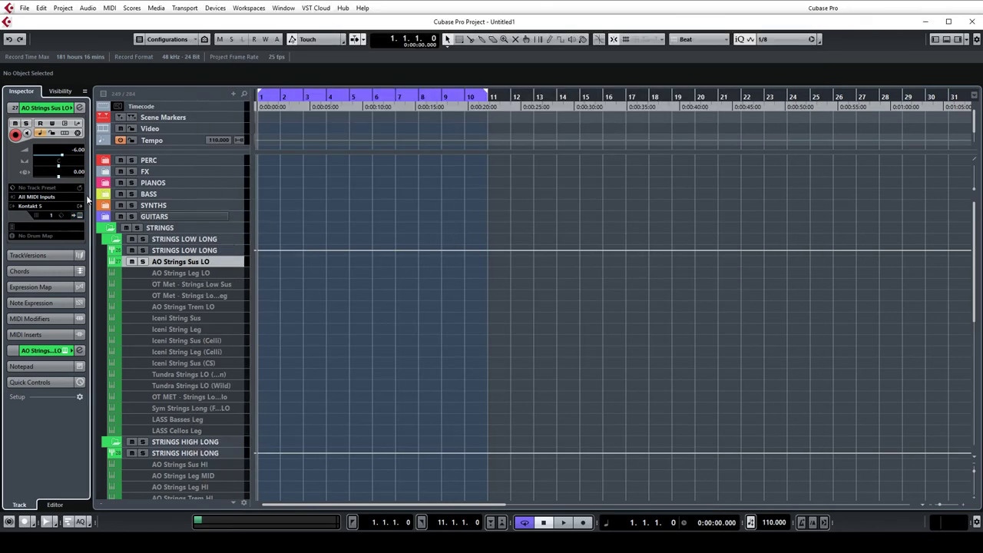
Open AO Strings Sus LO's channel settings, reposition the window to review its sends, then close it
left_click(79, 107)
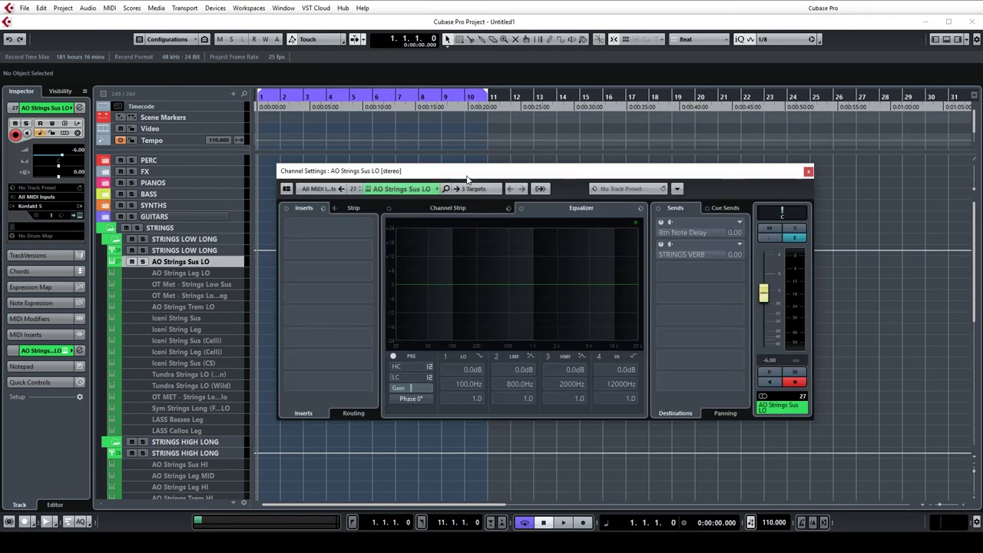
left_click_drag(470, 171, 482, 152)
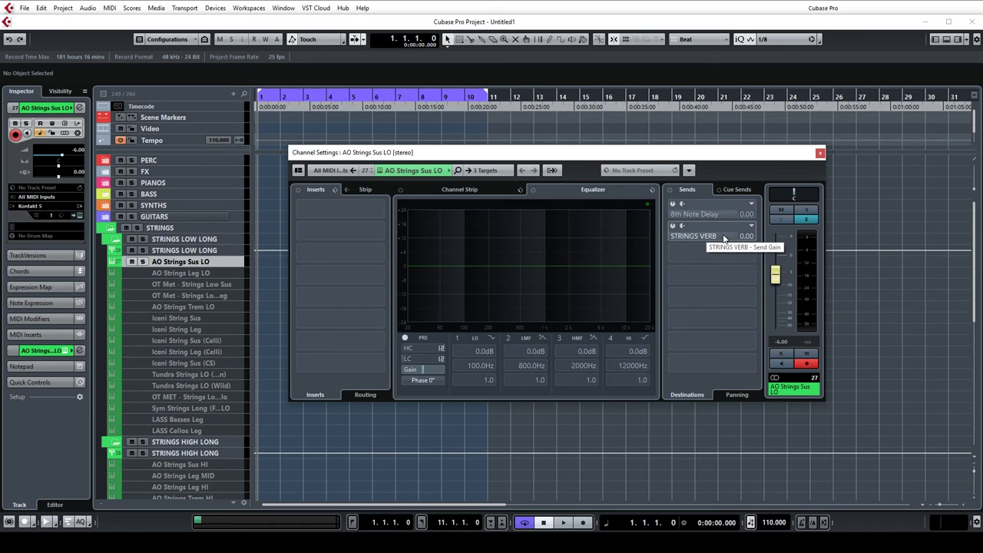
left_click(820, 153)
Collapse STRINGS, expand FX Channels, and open PERC VERB's channel settings and its QL Spaces reverb
left_click(114, 228)
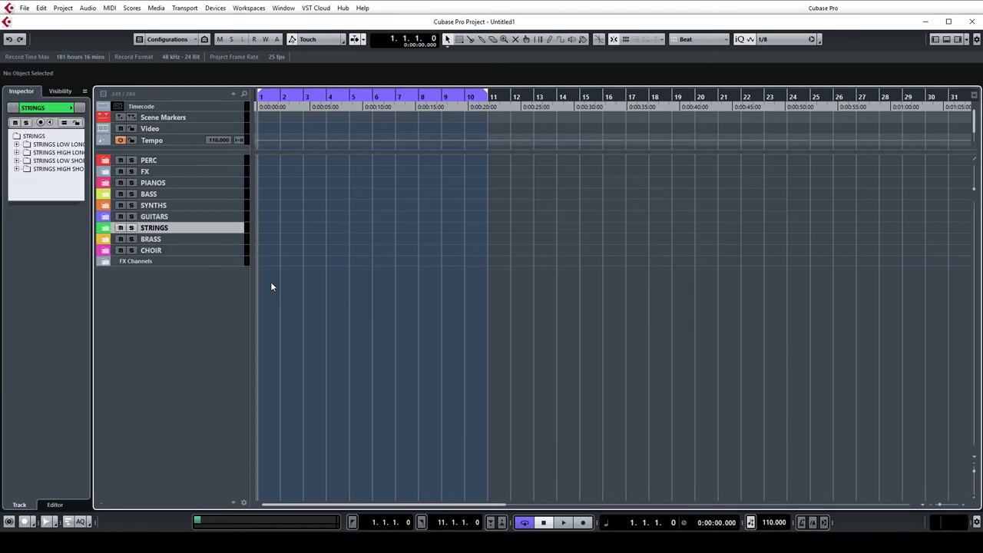
left_click(99, 262)
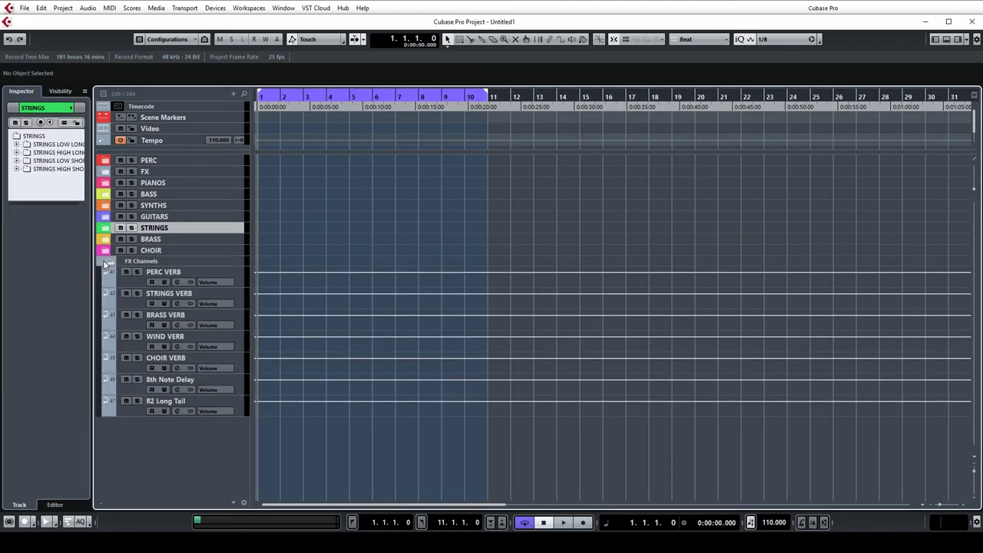
left_click(142, 285)
left_click(177, 283)
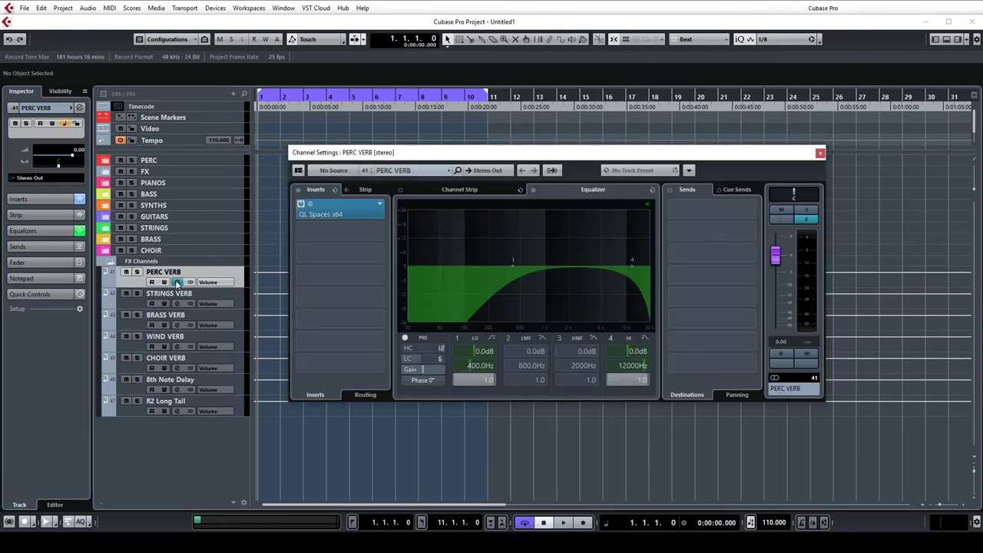
left_click(310, 205)
Move the QL Spaces window aside, then close it and the PERC VERB channel settings
left_click_drag(546, 117, 485, 123)
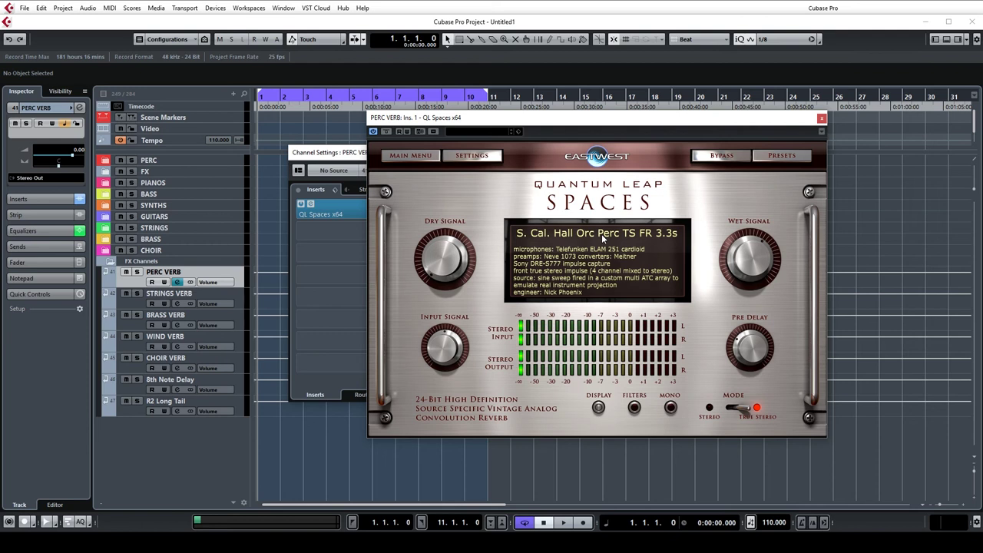
left_click(821, 119)
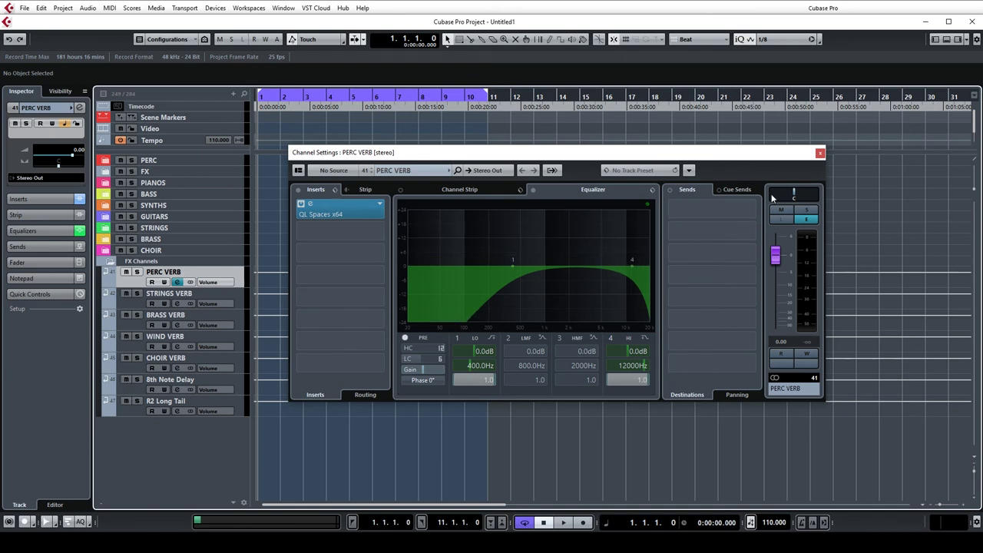
left_click(819, 153)
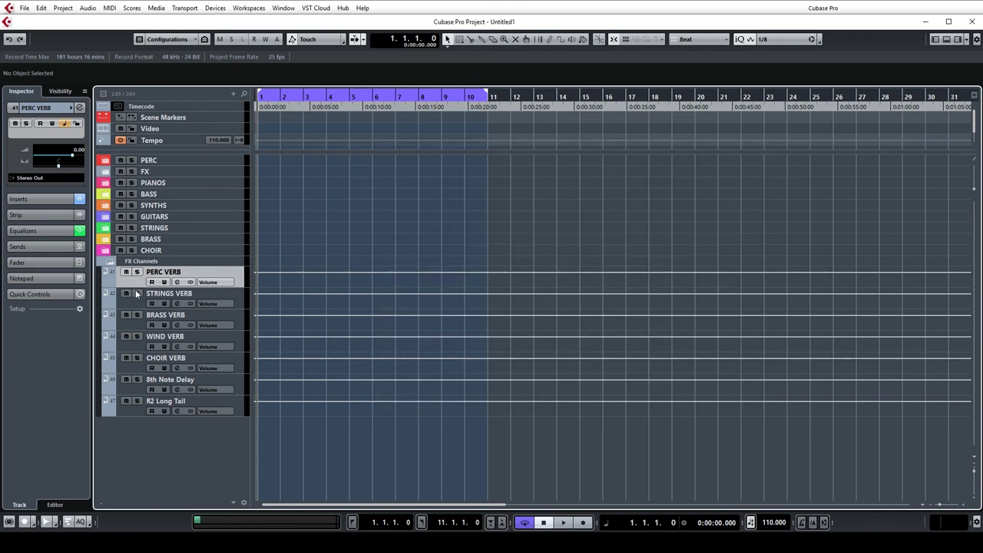
Select each FX return in turn: STRINGS VERB, BRASS VERB, WIND VERB, CHOIR VERB, 8th Note Delay
left_click(136, 301)
left_click(139, 325)
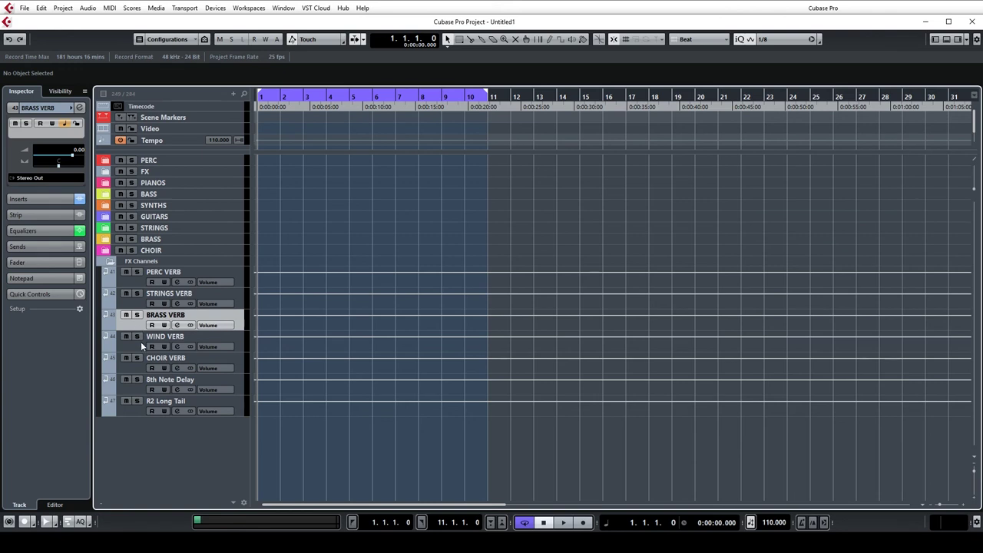
left_click(137, 347)
left_click(138, 368)
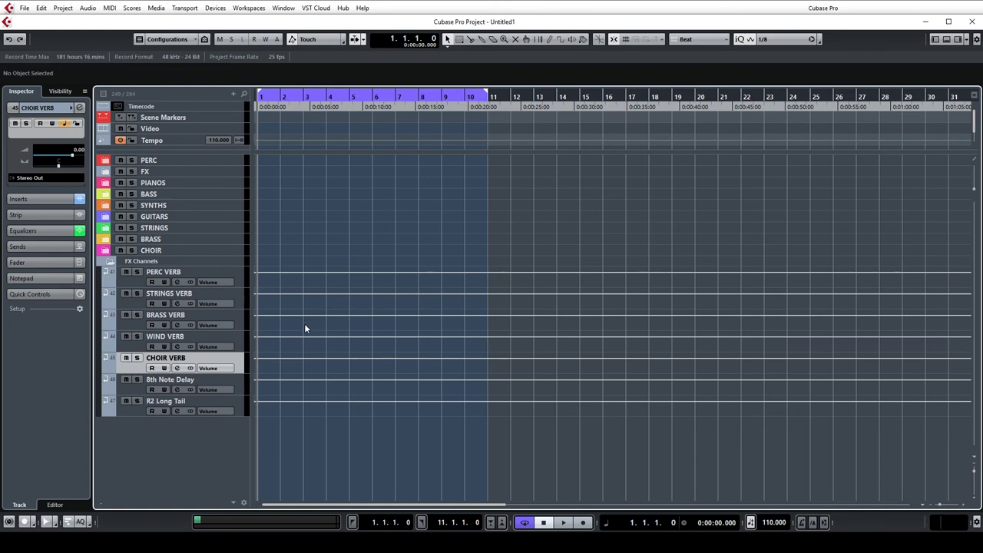
left_click(133, 393)
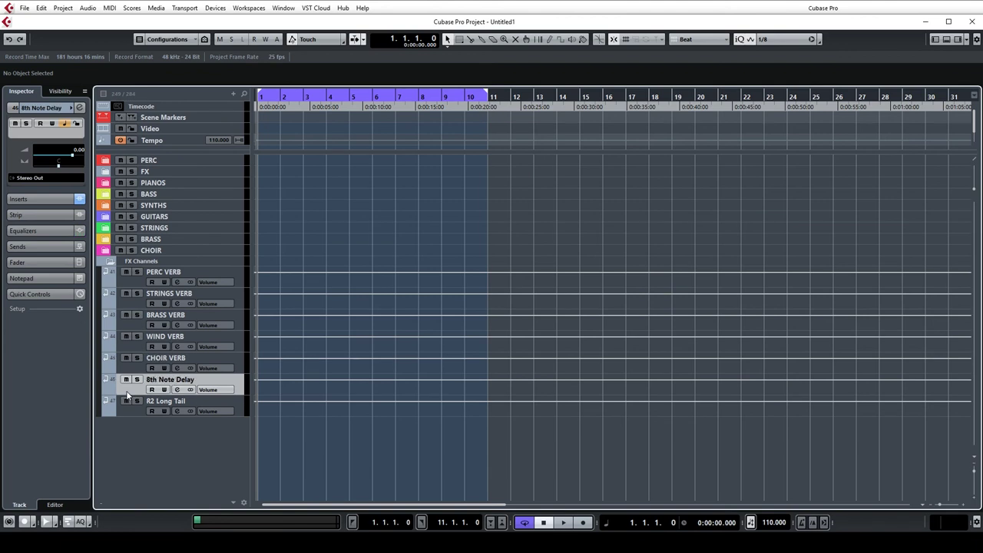
left_click(176, 411)
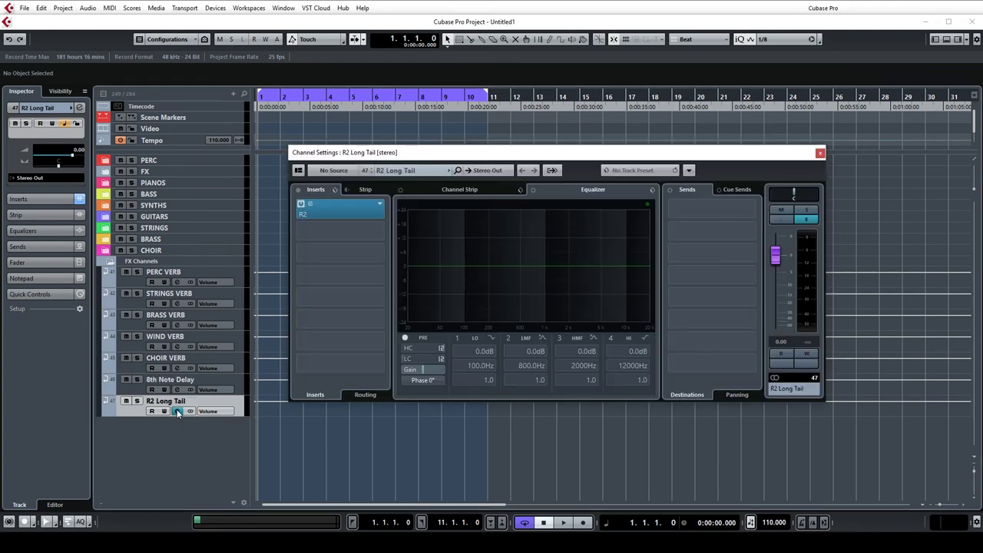
left_click(310, 203)
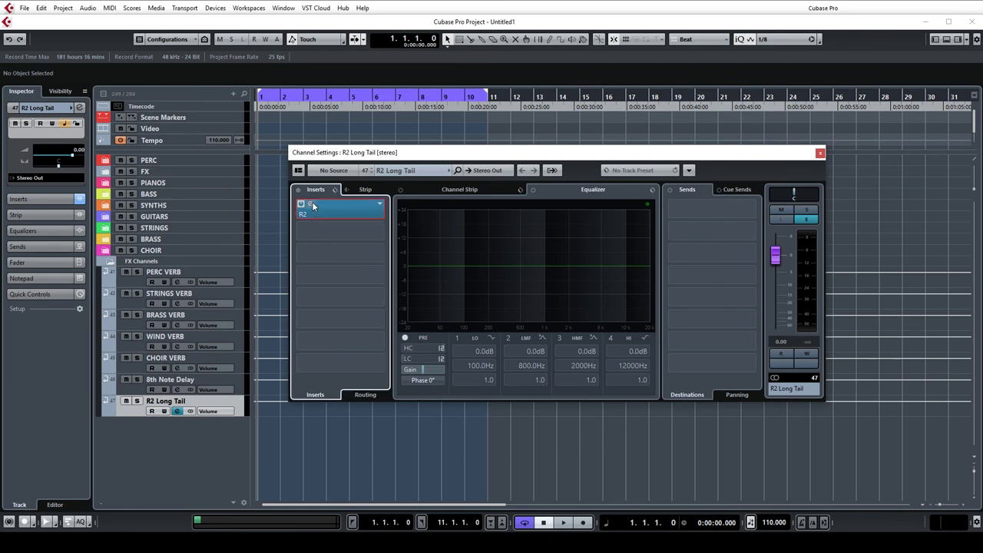
left_click_drag(628, 163, 561, 161)
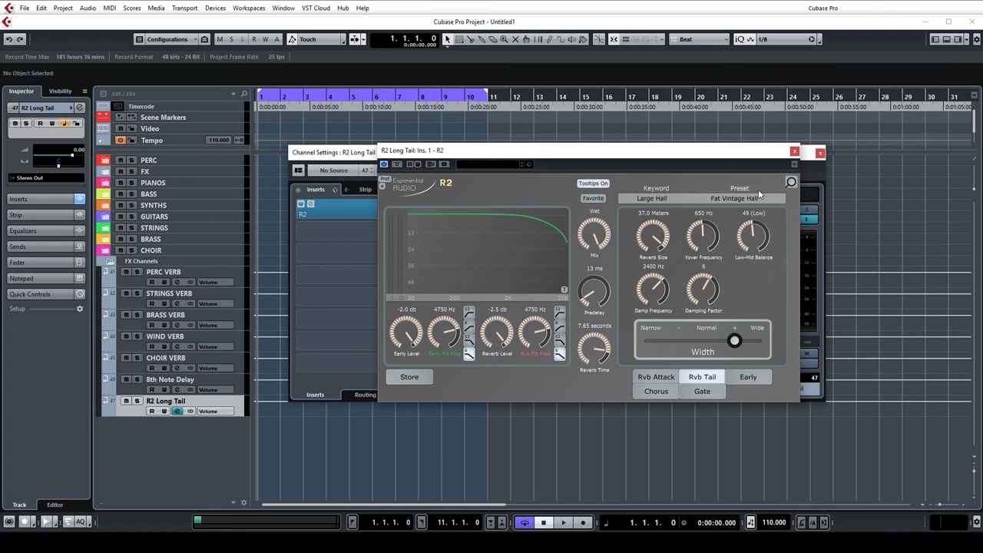
left_click(793, 152)
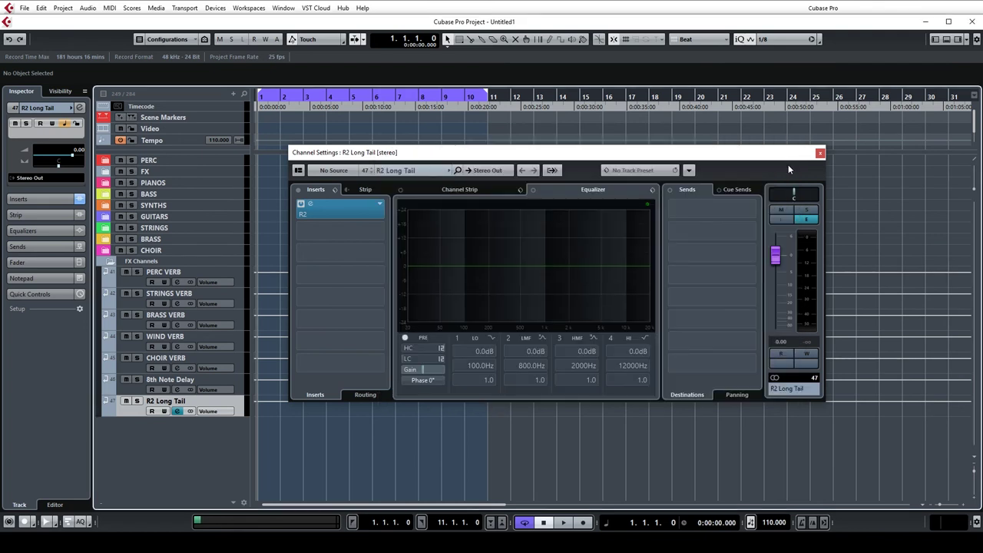
left_click(819, 153)
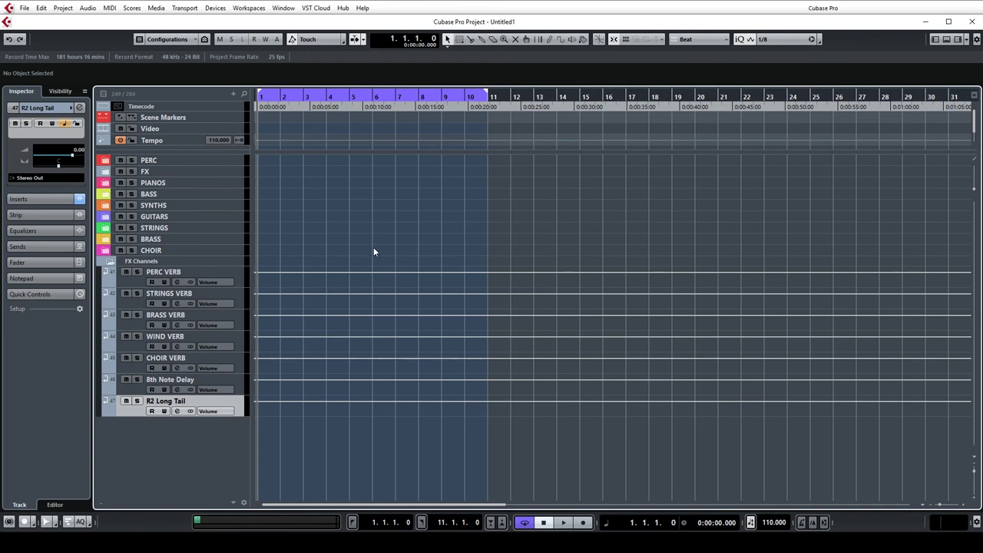
Collapse FX Channels, open the MixConsole, scroll the Sends rack and show the 3 GROUPS + FX configuration
left_click(110, 261)
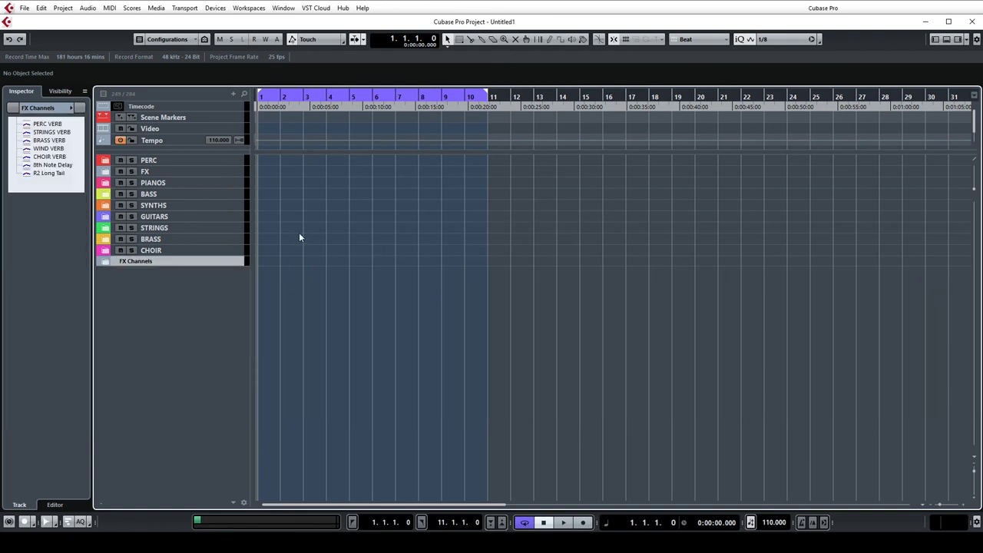
key("F3")
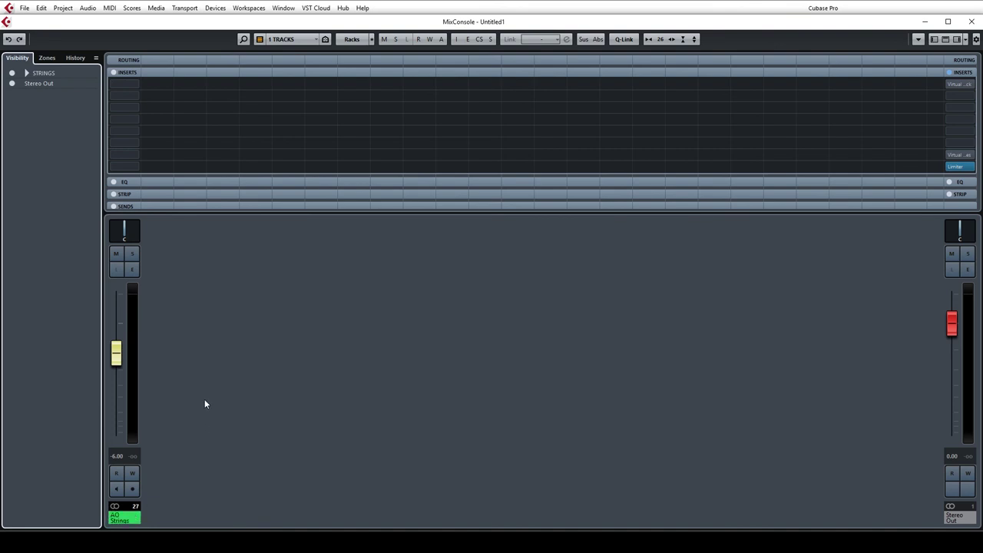
left_click(215, 206)
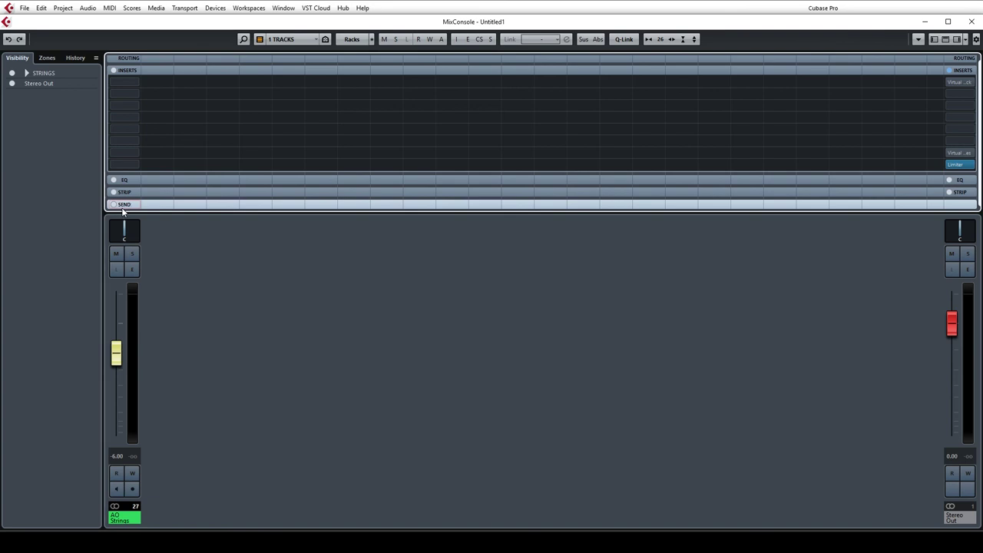
scroll(125, 208, "down", 2)
scroll(125, 209, "down", 1)
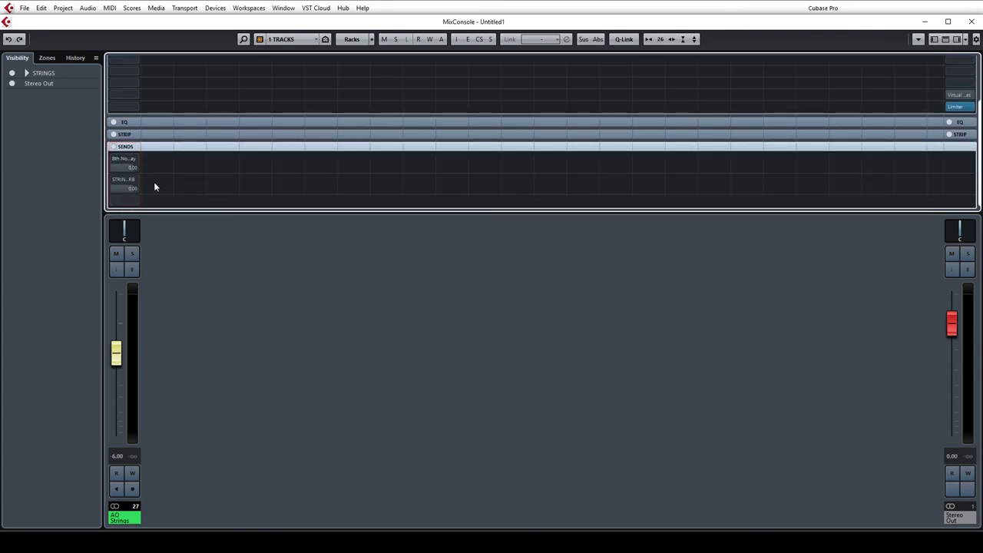
left_click(301, 75)
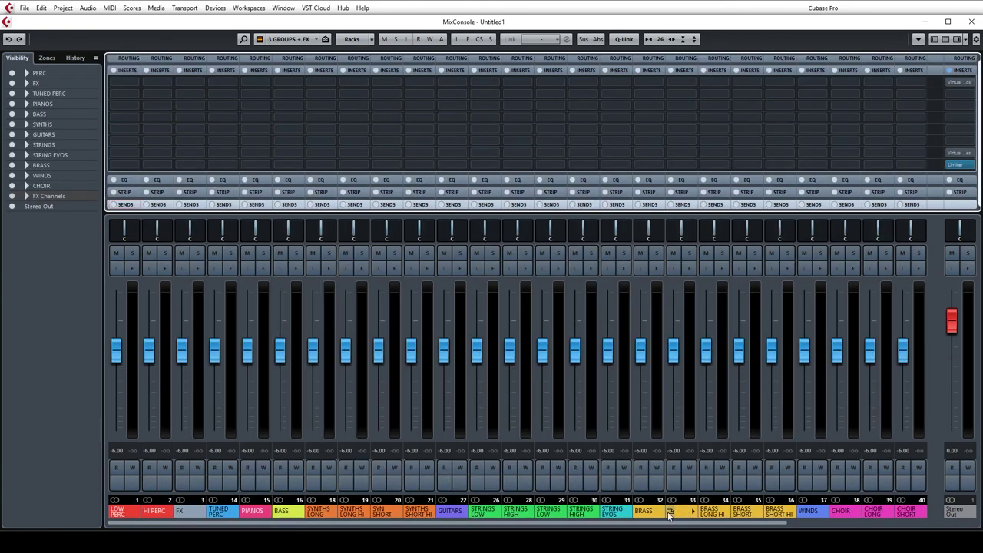
Scroll the MixConsole right to the purple FX channels and open the Stereo Out Limiter with its Mastering - Light Peak Limiting preset
left_click(707, 522)
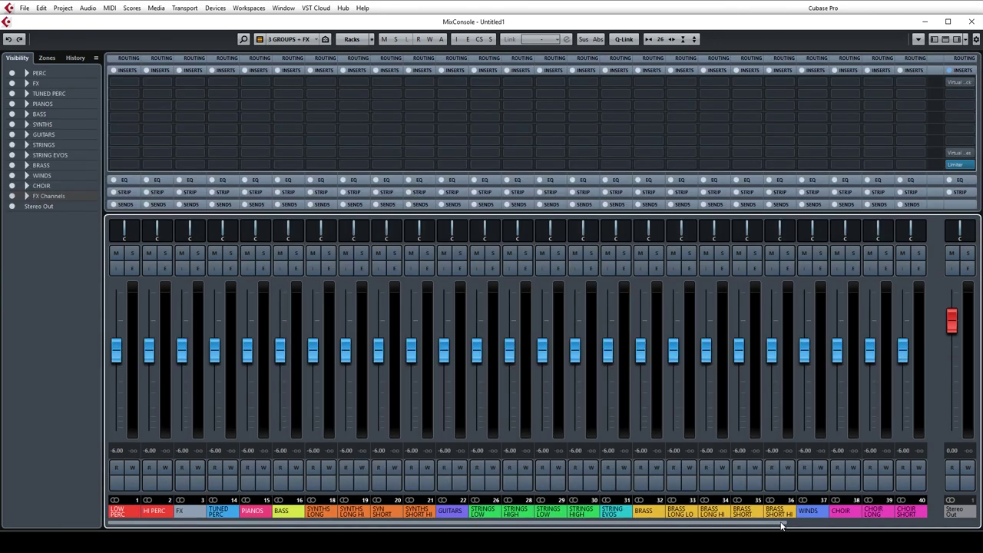
left_click_drag(779, 527, 964, 528)
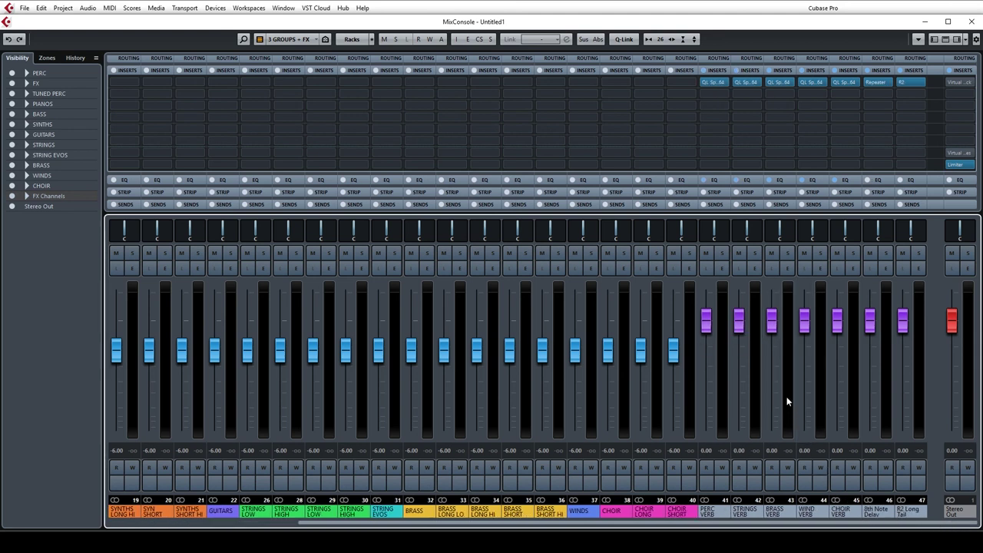
left_click(959, 167)
left_click(958, 167)
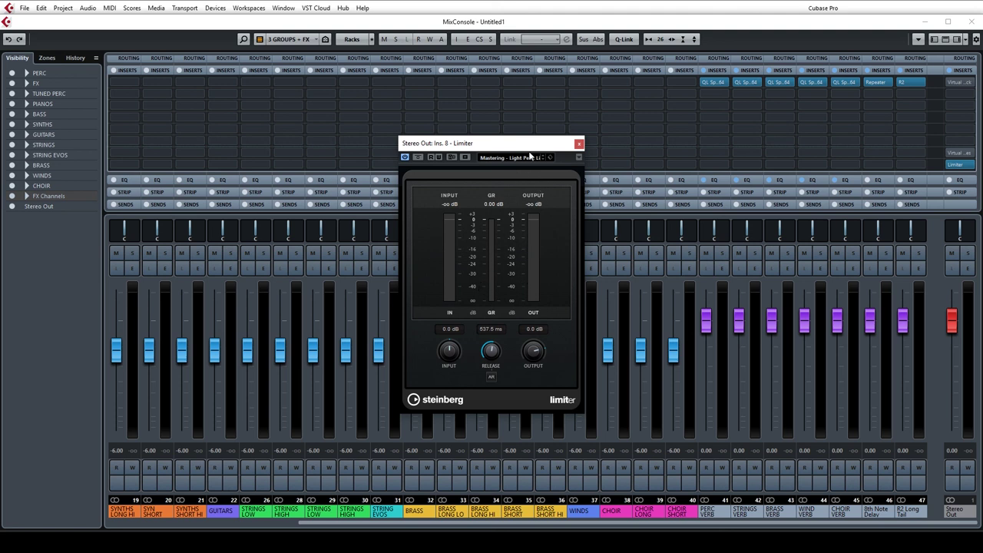
Close the Limiter, then review and close the Stereo Out's Virtual Mix Rack and Virtual Tape Machines windows
left_click(578, 144)
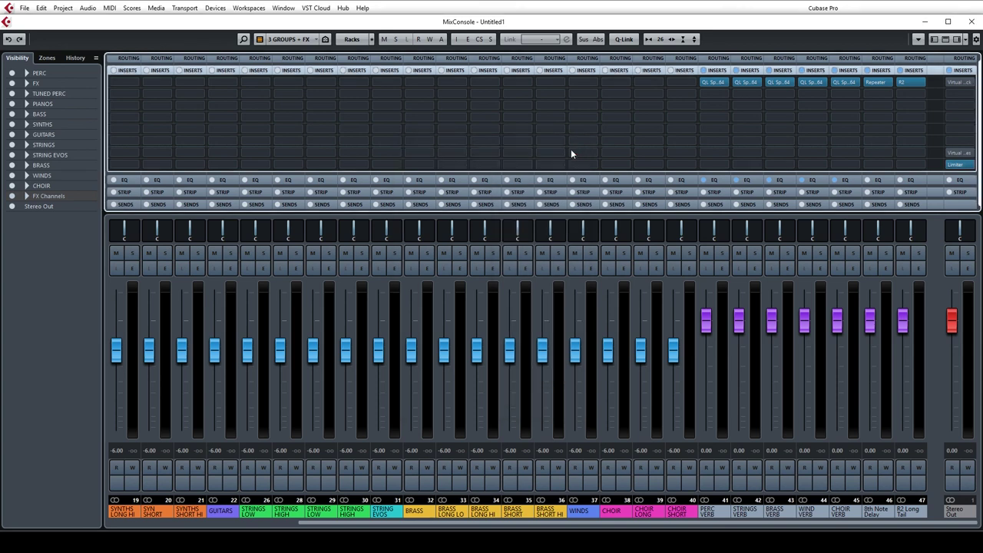
left_click(957, 83)
left_click_drag(592, 117, 534, 113)
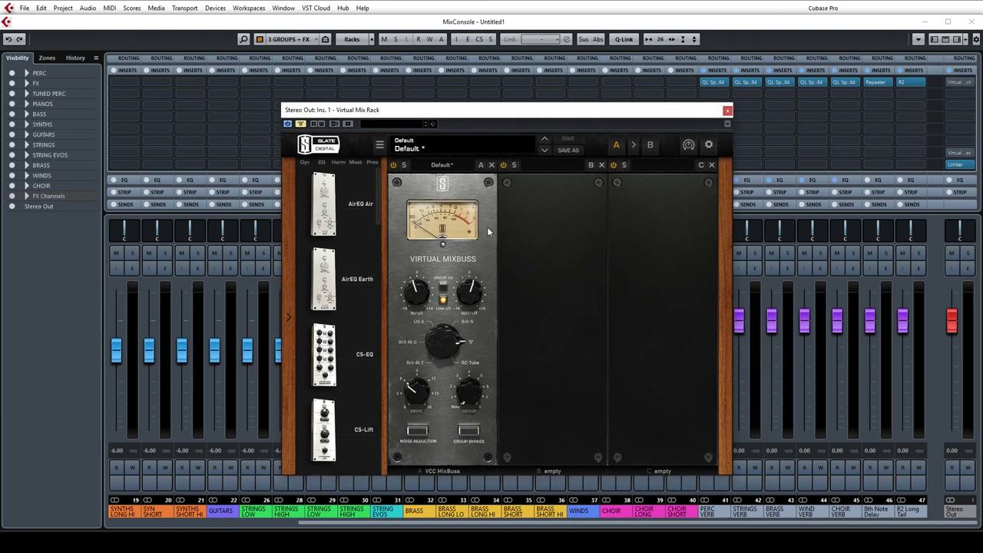
left_click(727, 112)
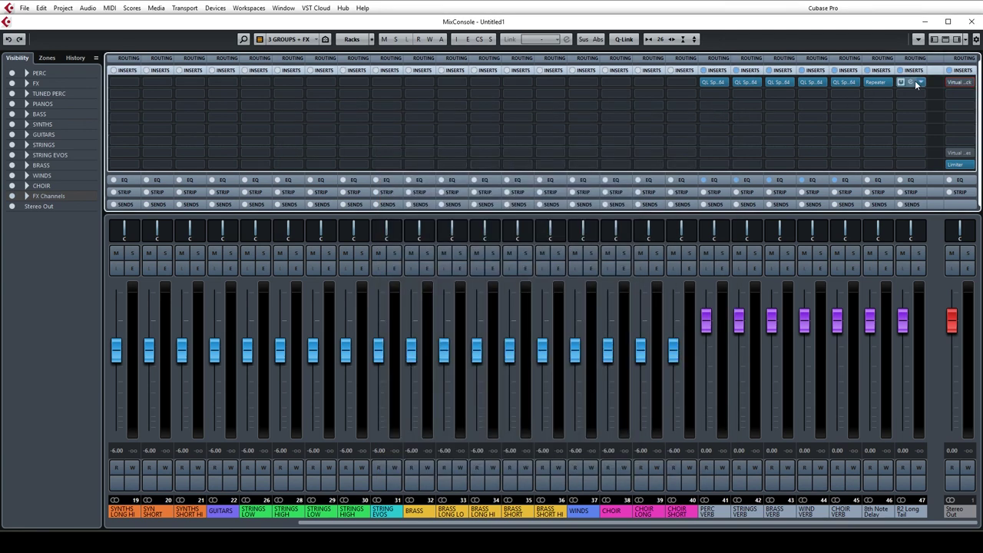
left_click(956, 153)
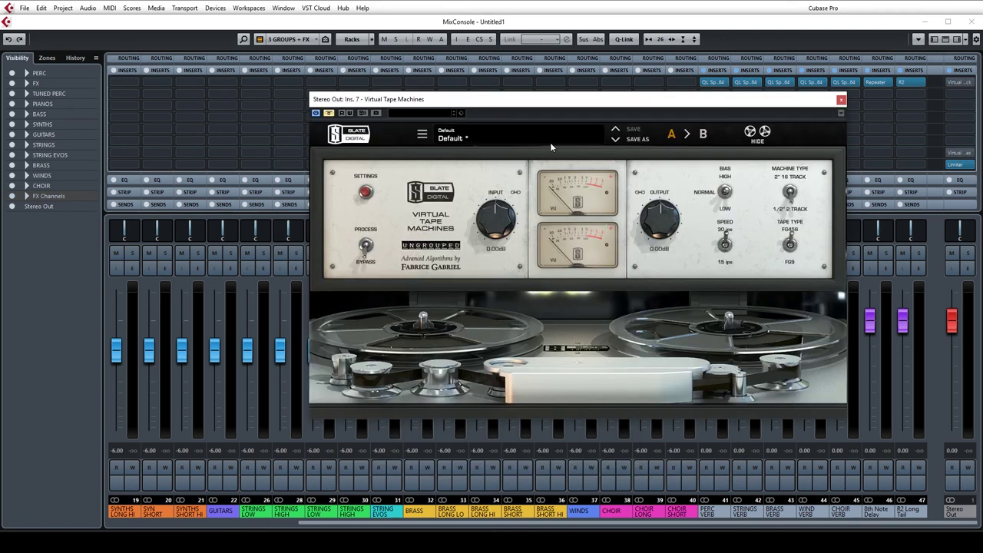
left_click(840, 100)
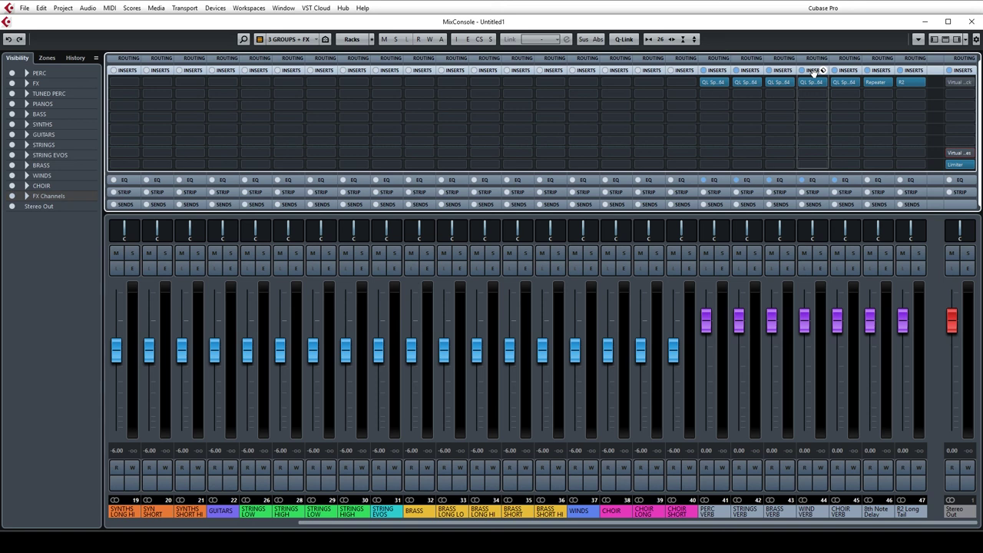
key("F3")
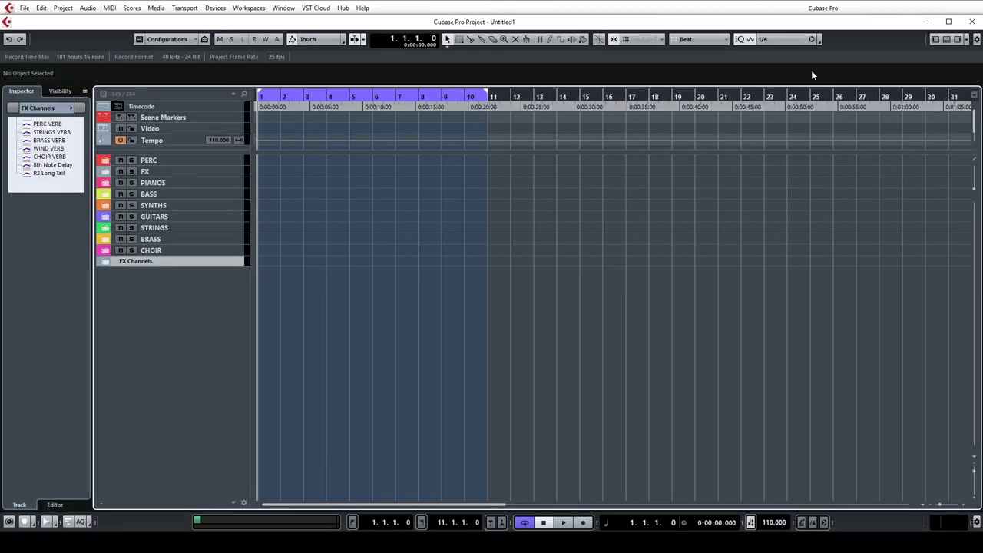